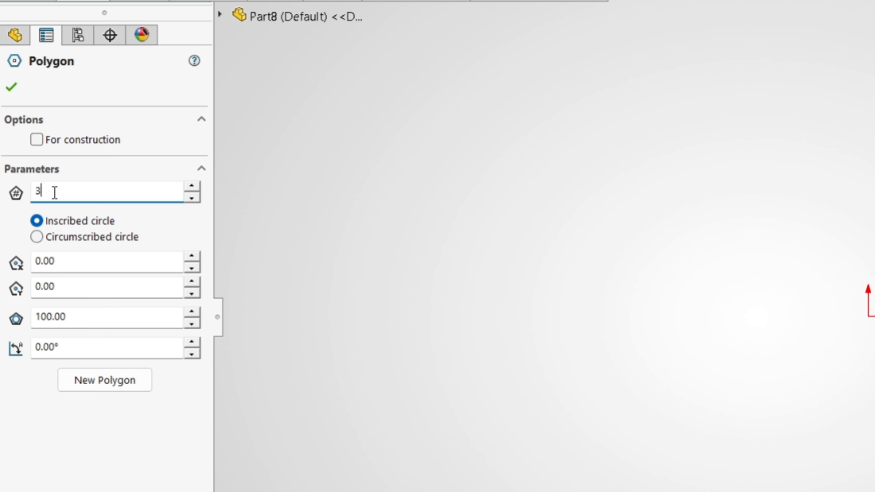
- Sketch a five-sided polygon with an inscribed circle about 125 mm in diameter, centred about 35 mm to the left of the origin
{"action": "left_click_drag", "start_coordinate": [54, 192], "coordinate": [26, 196]}
{"action": "type", "text": "5"}
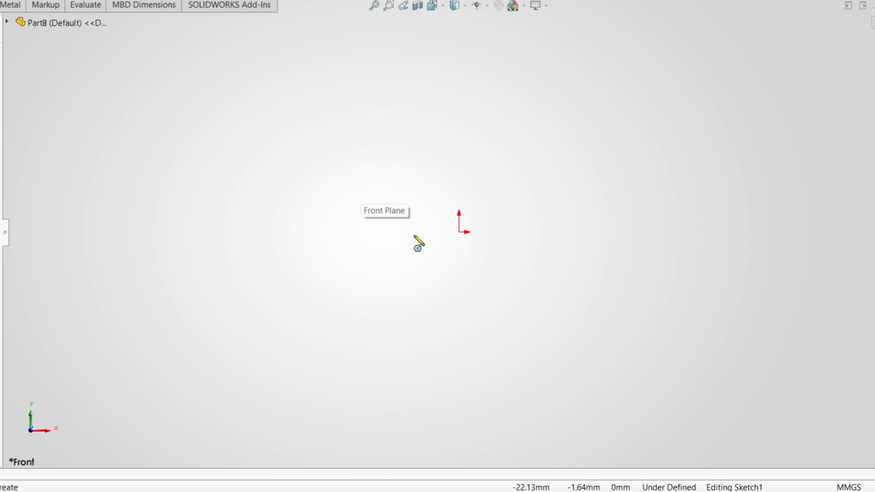
{"action": "left_click", "coordinate": [388, 232]}
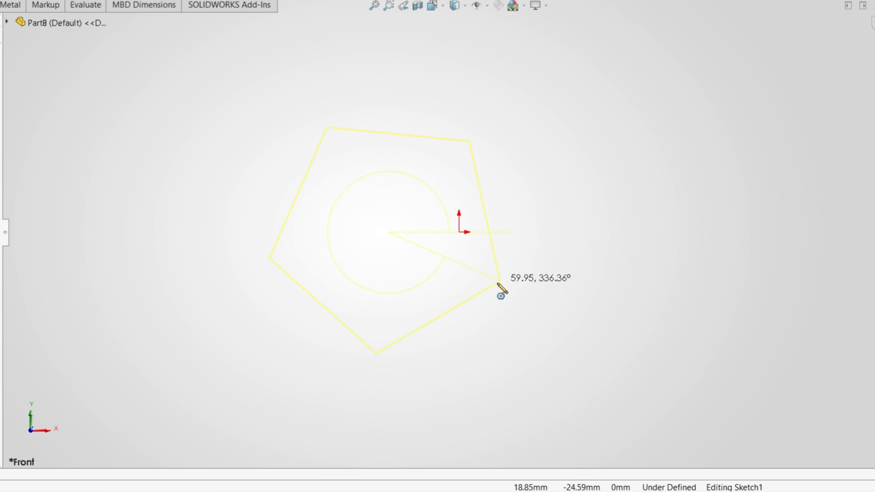
{"action": "left_click", "coordinate": [540, 194]}
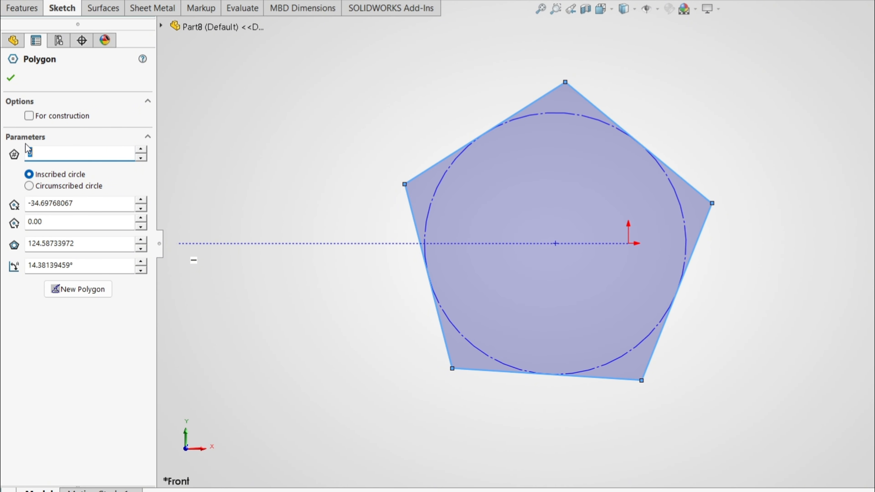
- Try the polygon with 3 sides and with 40 sides, and set it back to 5 sides
{"action": "left_click", "coordinate": [50, 156]}
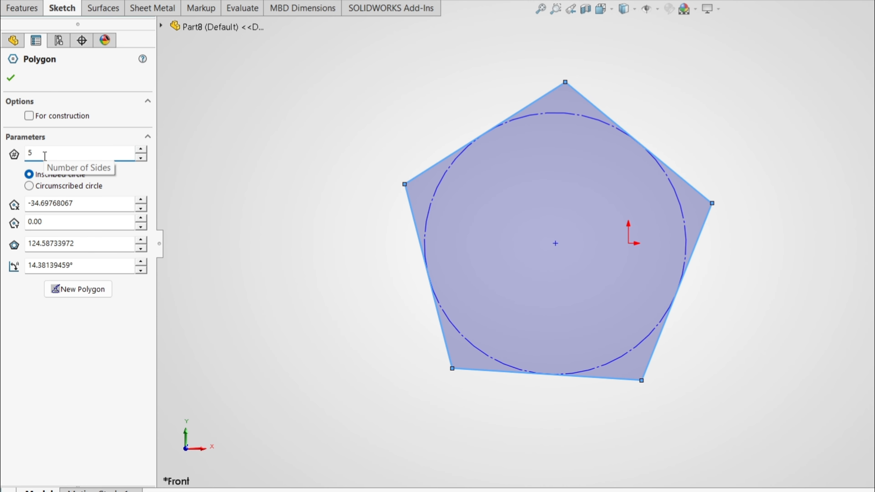
{"action": "left_click", "coordinate": [141, 159]}
{"action": "left_click", "coordinate": [142, 159]}
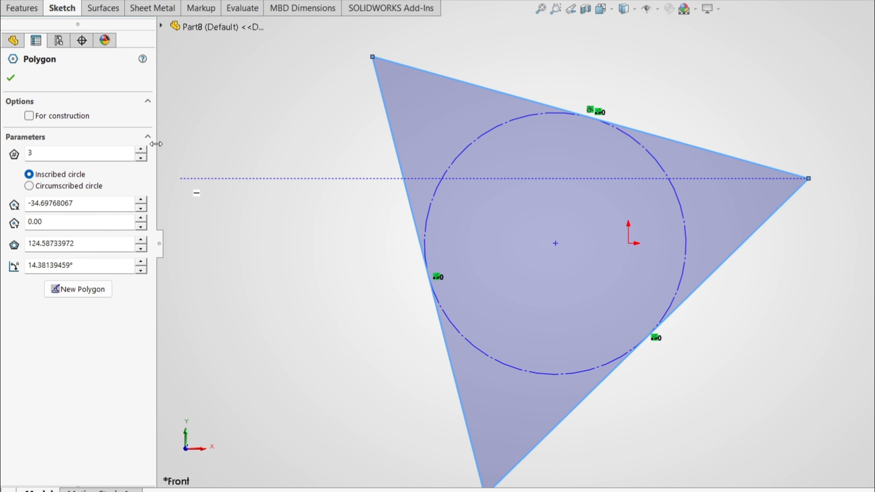
{"action": "left_click", "coordinate": [142, 150]}
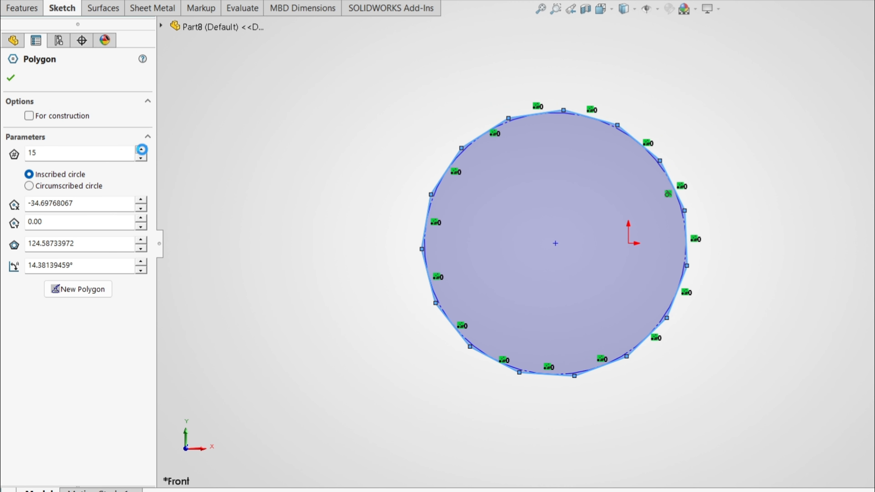
{"action": "left_click", "coordinate": [142, 150]}
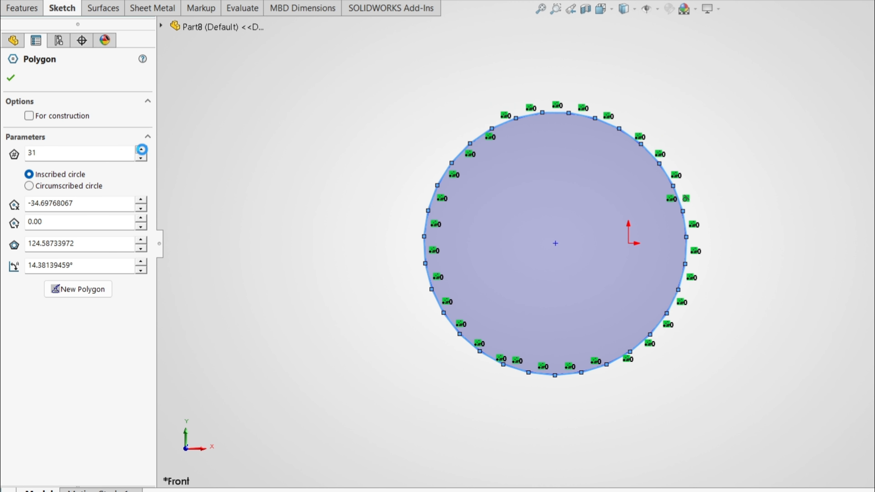
{"action": "left_click", "coordinate": [141, 150]}
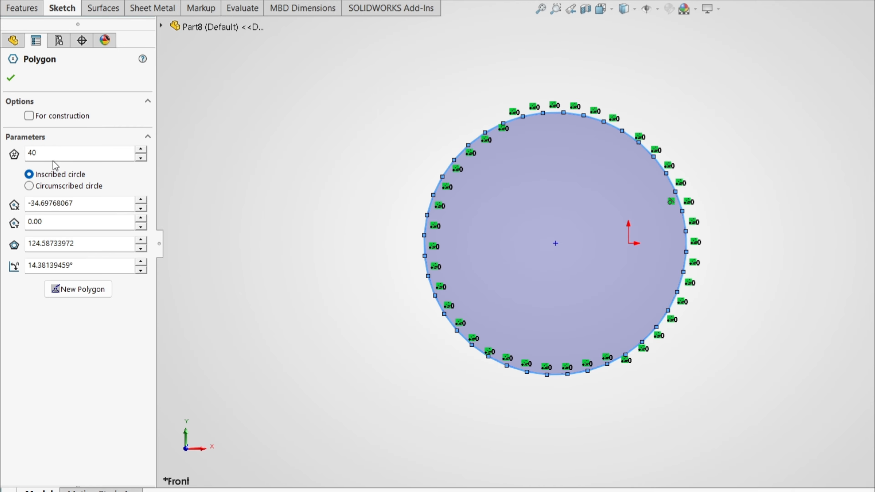
{"action": "double_click", "coordinate": [40, 153]}
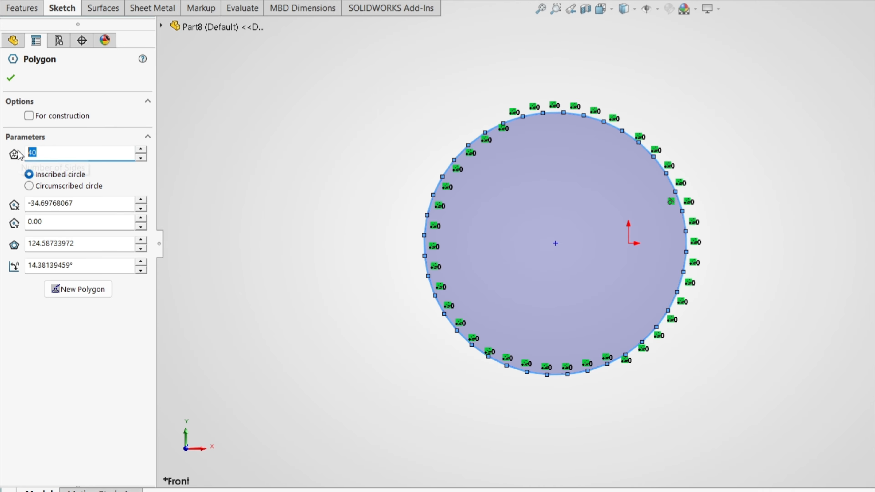
{"action": "type", "text": "5"}
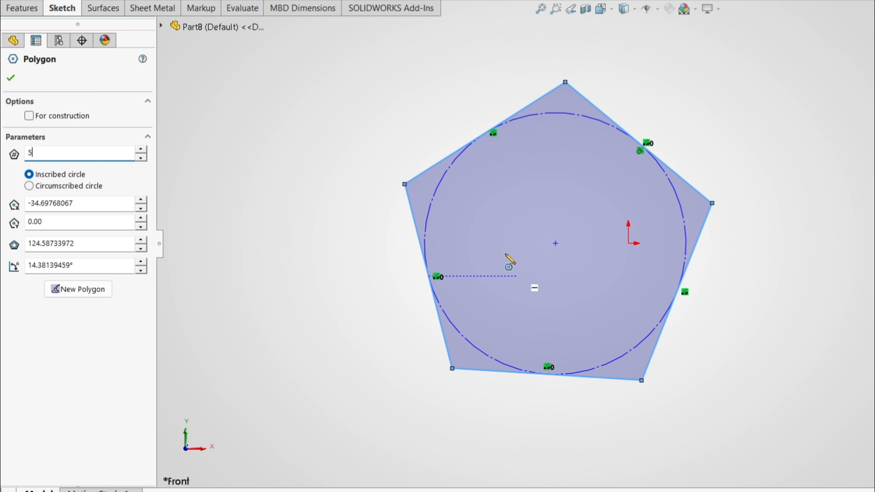
- Define the polygon by a circumscribed circle and set its angle to 45°
{"action": "left_click", "coordinate": [29, 186]}
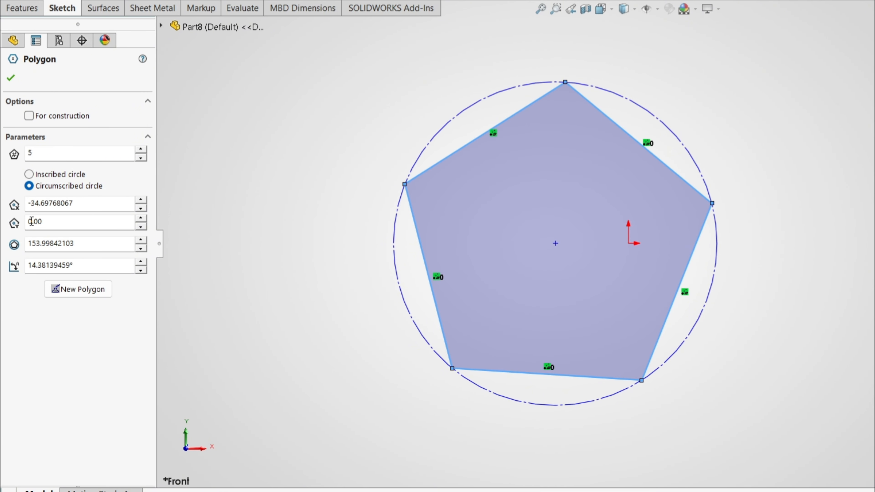
{"action": "left_click_drag", "start_coordinate": [84, 247], "coordinate": [19, 248]}
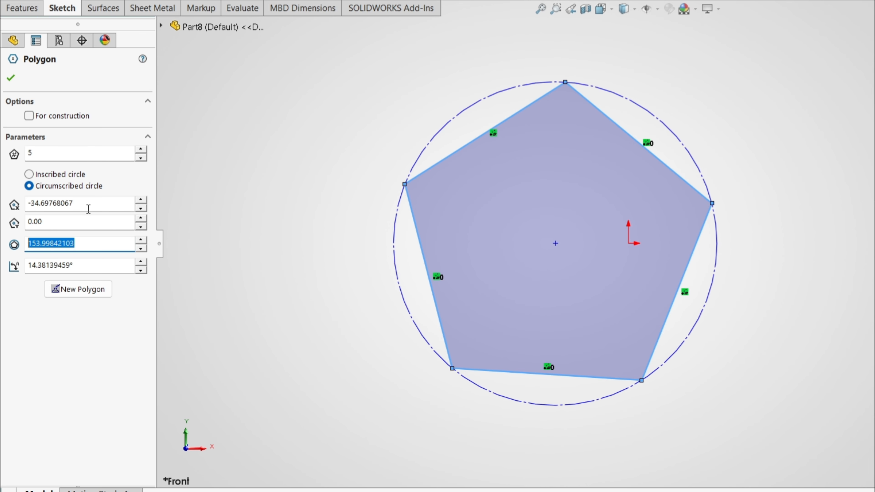
{"action": "left_click_drag", "start_coordinate": [113, 268], "coordinate": [4, 273]}
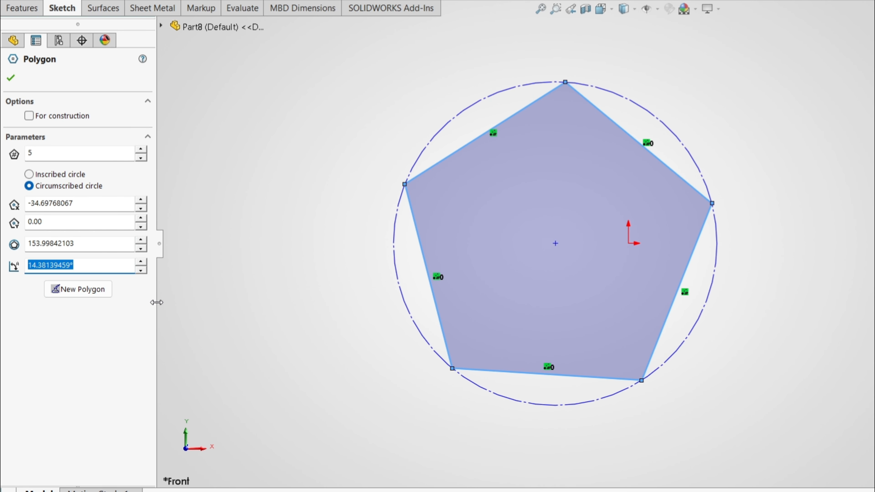
{"action": "type", "text": "50"}
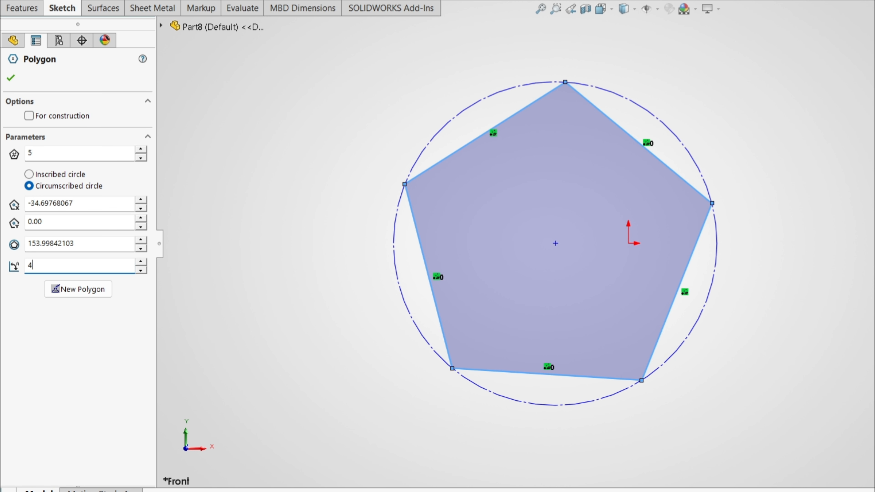
{"action": "key", "text": "Return"}
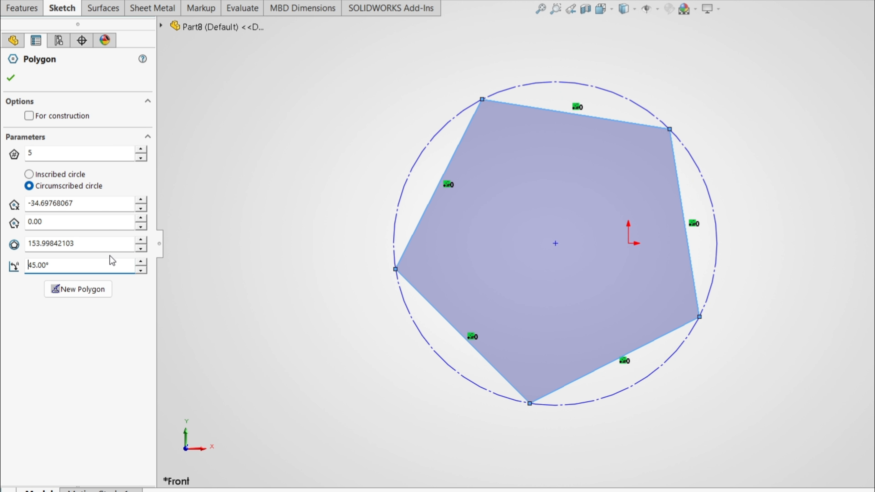
- Set the diameter of the polygon's circumscribed circle to 160 mm
{"action": "left_click_drag", "start_coordinate": [100, 243], "coordinate": [5, 262]}
{"action": "type", "text": "160"}
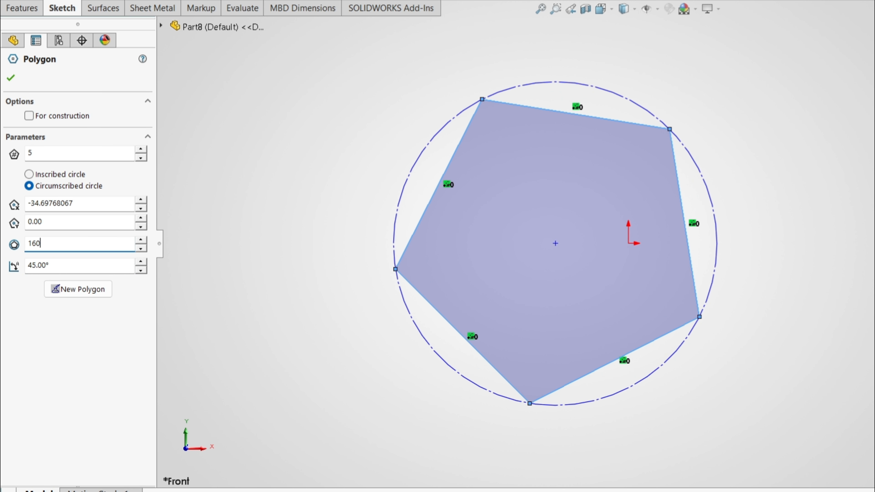
{"action": "key", "text": "Return"}
- Set the polygon's centre to X -30 and Y -30 and finish the polygon
{"action": "left_click_drag", "start_coordinate": [89, 201], "coordinate": [21, 208]}
{"action": "type", "text": "-"}
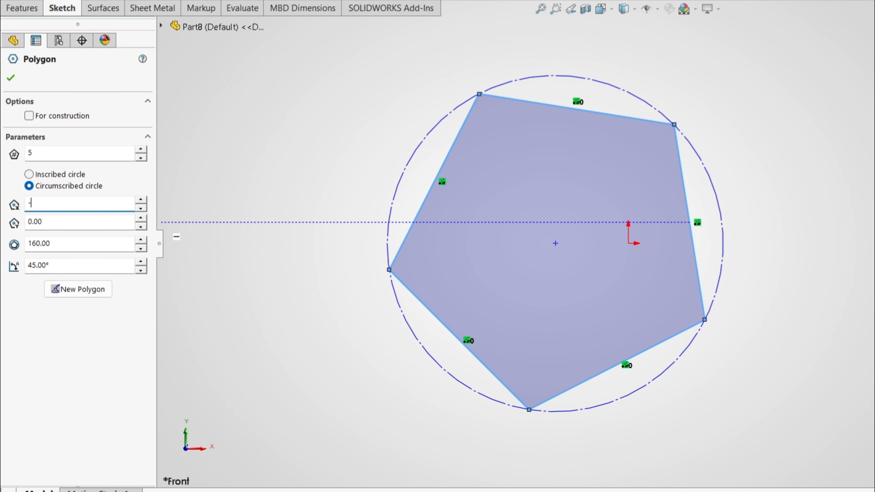
{"action": "type", "text": "30"}
{"action": "key", "text": "Return"}
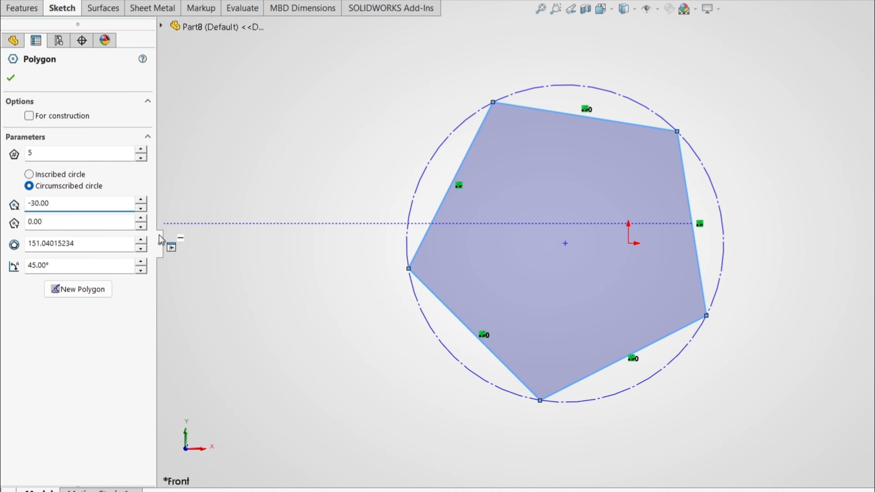
{"action": "left_click_drag", "start_coordinate": [74, 221], "coordinate": [29, 224]}
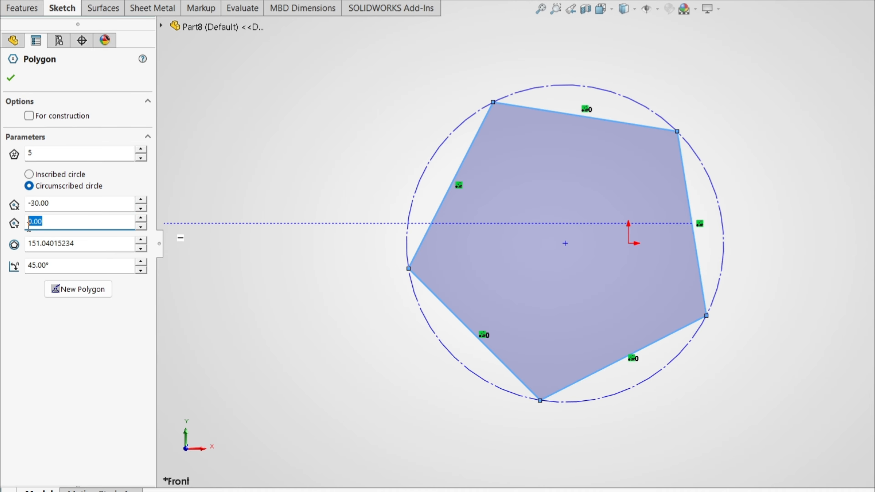
{"action": "type", "text": "-30"}
{"action": "key", "text": "Return"}
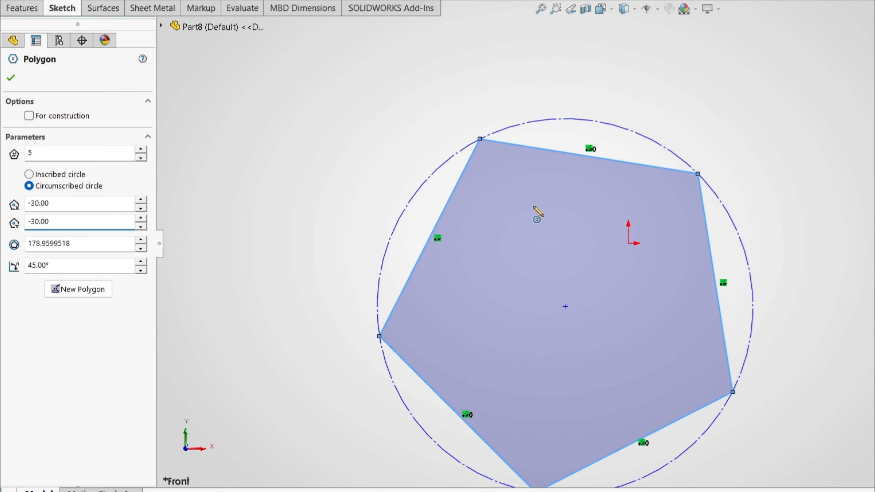
{"action": "left_click", "coordinate": [542, 10]}
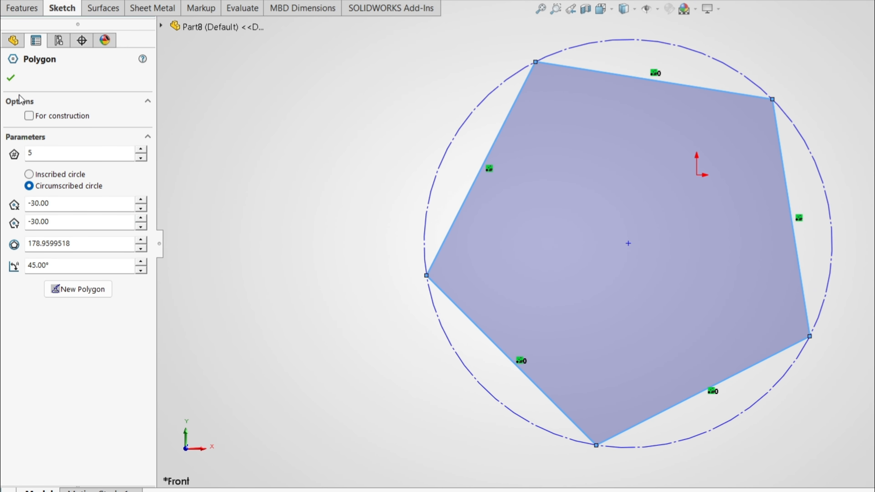
{"action": "left_click", "coordinate": [11, 78]}
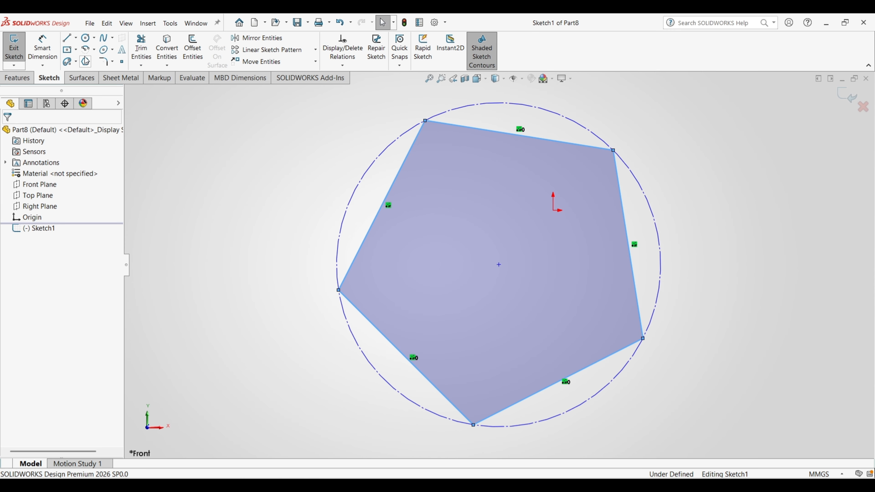
- Sketch a small five-sided construction polygon with an inscribed circle about 38 mm in diameter, to the upper left of the large pentagon
{"action": "left_click", "coordinate": [85, 61]}
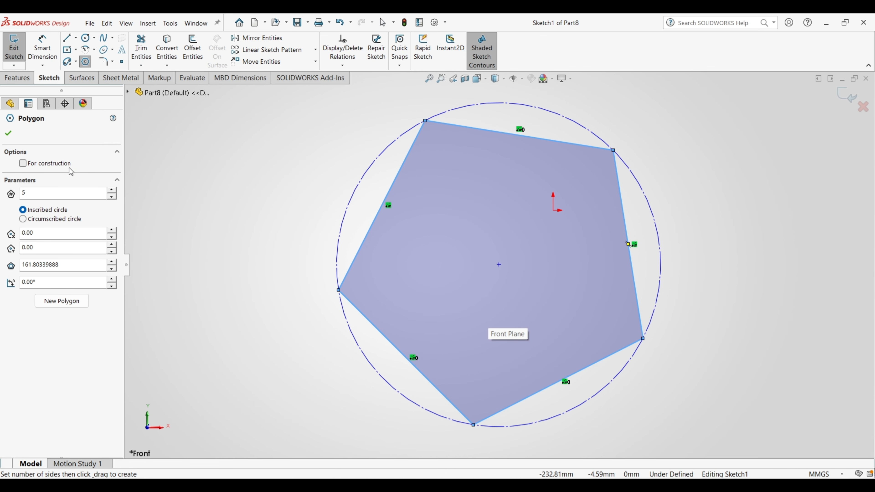
{"action": "left_click", "coordinate": [23, 163]}
{"action": "left_click_drag", "start_coordinate": [240, 185], "coordinate": [241, 226]}
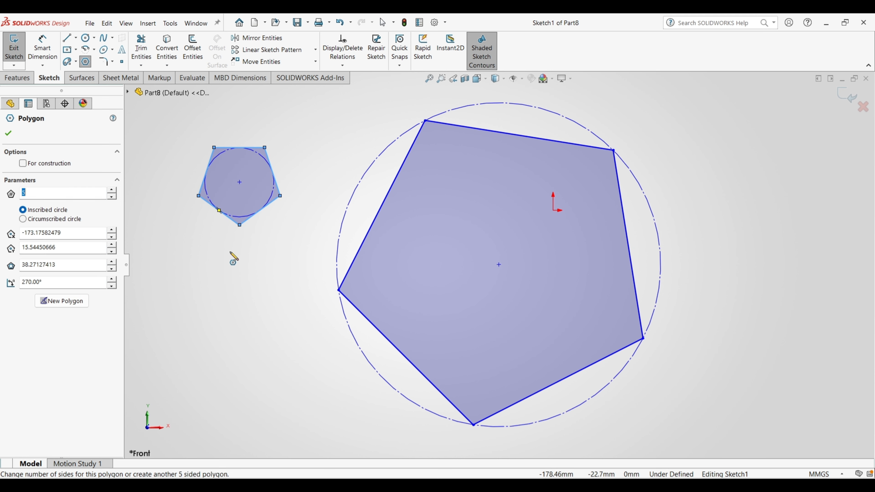
{"action": "left_click", "coordinate": [31, 166]}
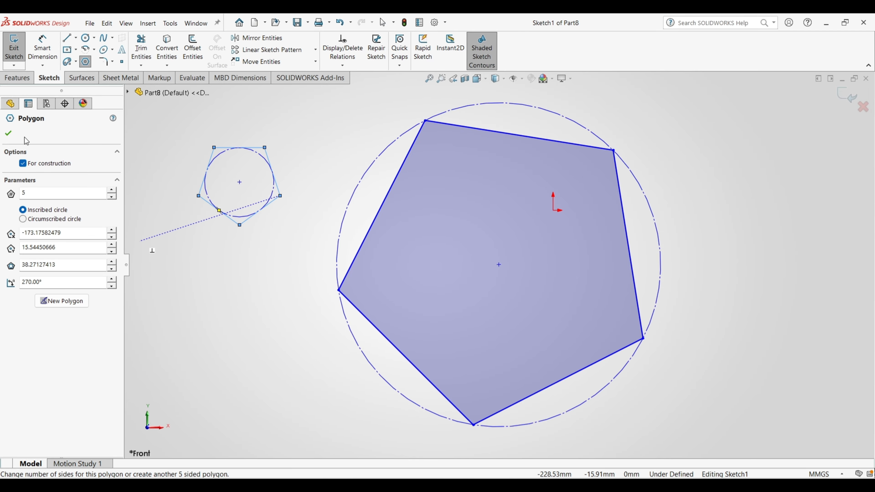
{"action": "left_click", "coordinate": [8, 133]}
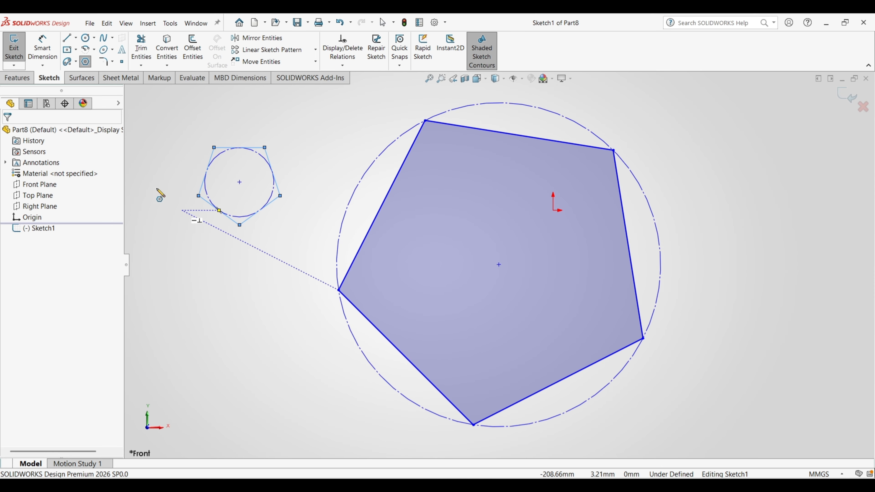
{"action": "key", "text": "Escape"}
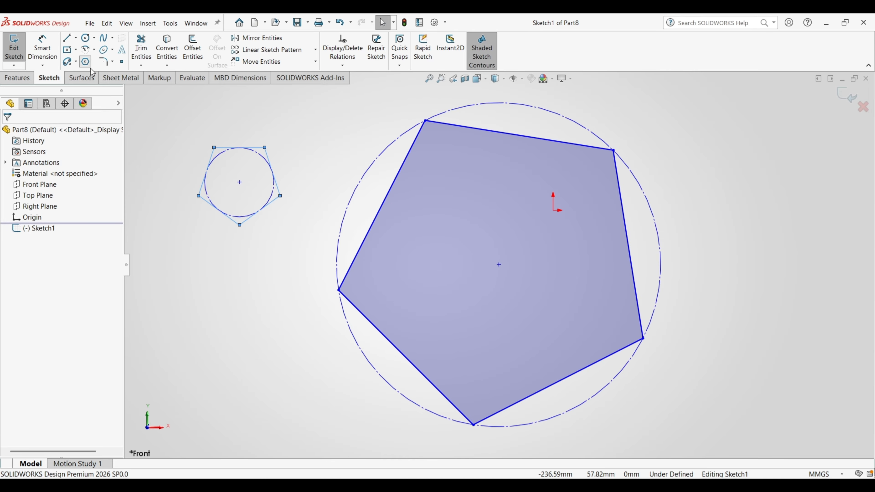
- Sketch a regular five-sided polygon with an inscribed circle about 40 mm in diameter, below the small construction pentagon
{"action": "left_click", "coordinate": [85, 61]}
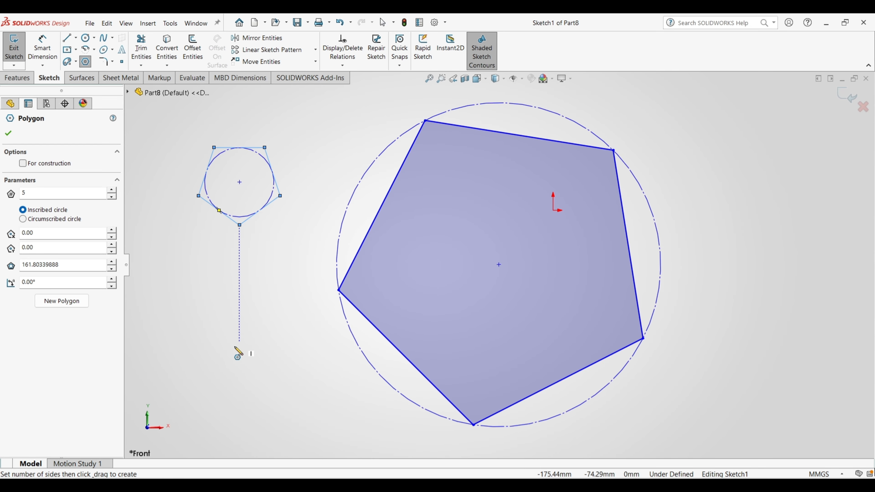
{"action": "left_click", "coordinate": [224, 338]}
{"action": "left_click", "coordinate": [270, 338]}
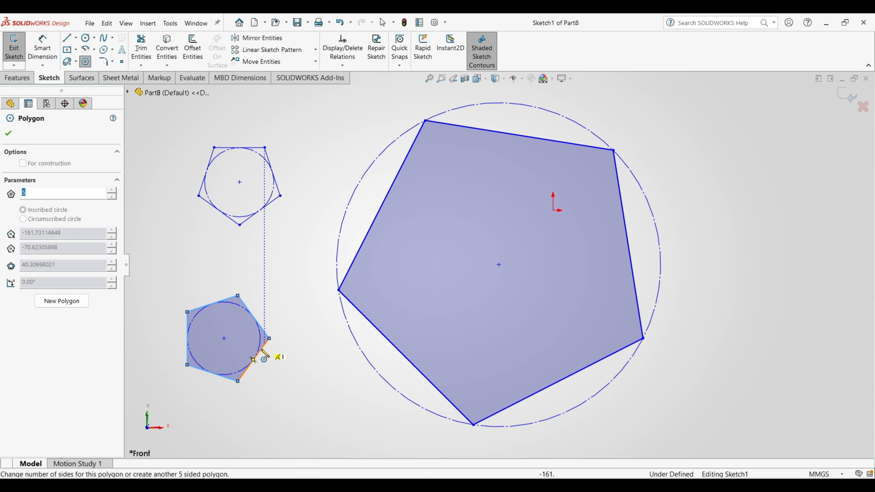
{"action": "left_click", "coordinate": [10, 133]}
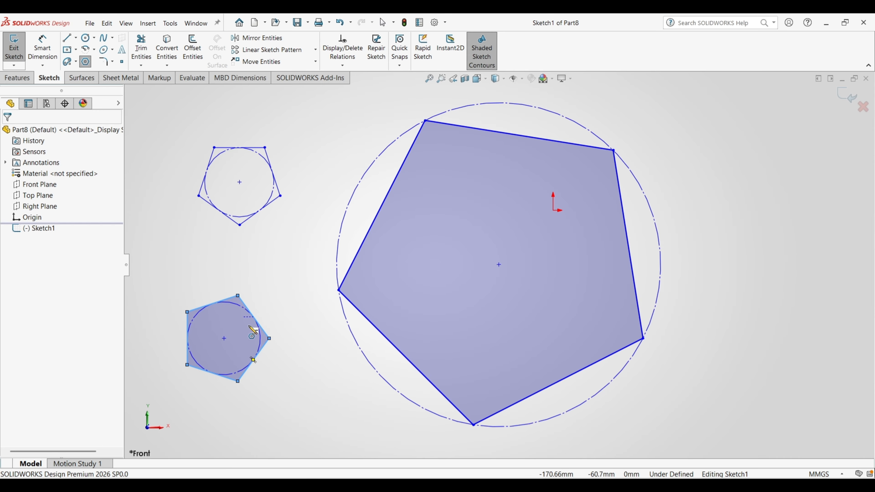
{"action": "key", "text": "Escape"}
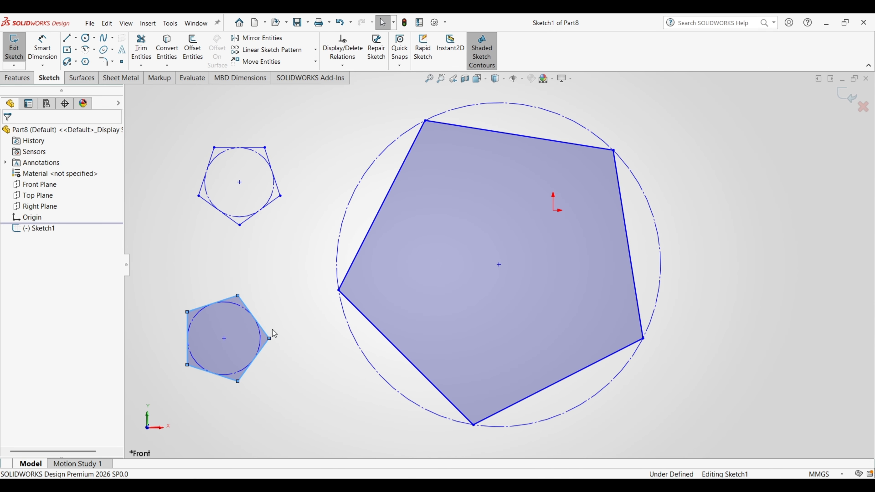
{"action": "scroll", "coordinate": [413, 319], "scroll_direction": "down", "scroll_amount": 2}
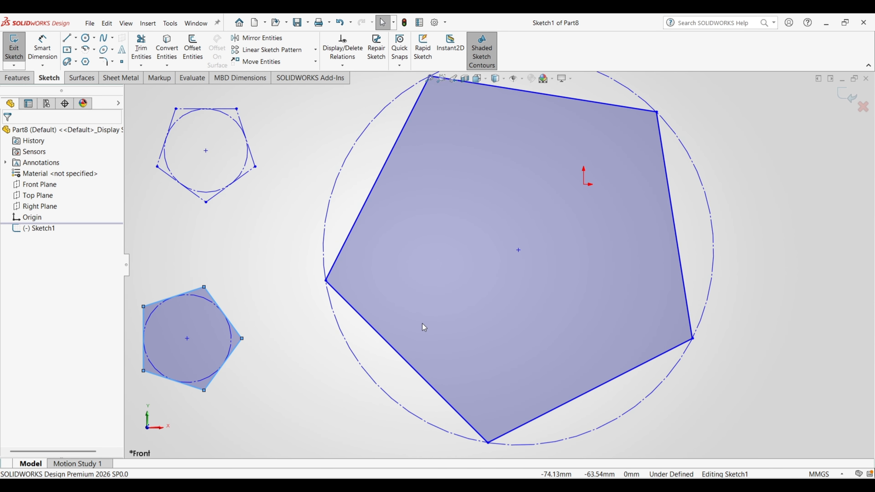
{"action": "scroll", "coordinate": [420, 322], "scroll_direction": "up", "scroll_amount": 3}
{"action": "mouse_move", "coordinate": [211, 111]}
{"action": "left_mouse_down"}
{"action": "mouse_move", "coordinate": [517, 245]}
{"action": "mouse_move", "coordinate": [688, 430]}
{"action": "left_mouse_up"}
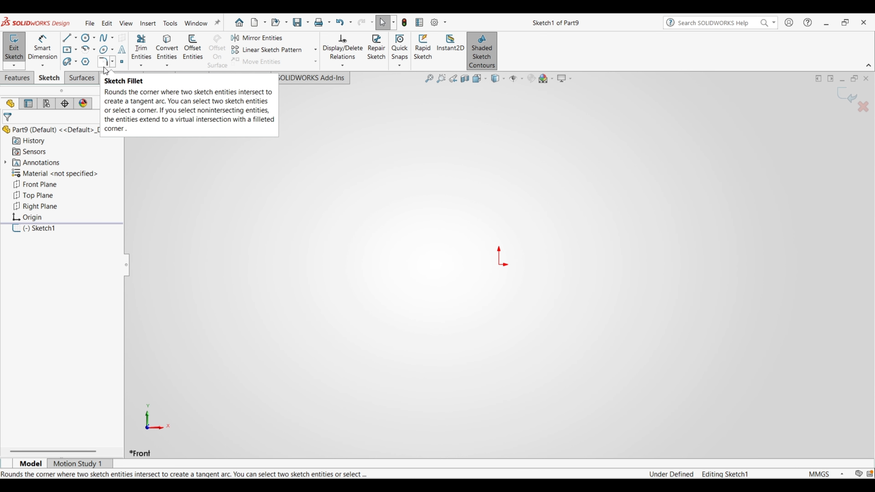
- Sketch a center rectangle to the left of the origin in the empty sketch of the new part
{"action": "left_click", "coordinate": [67, 50]}
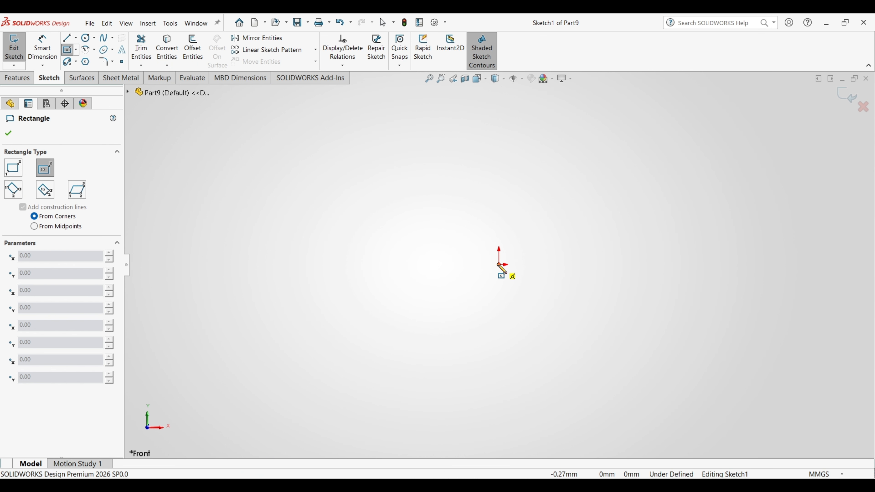
{"action": "left_click", "coordinate": [299, 265]}
{"action": "left_click", "coordinate": [398, 353]}
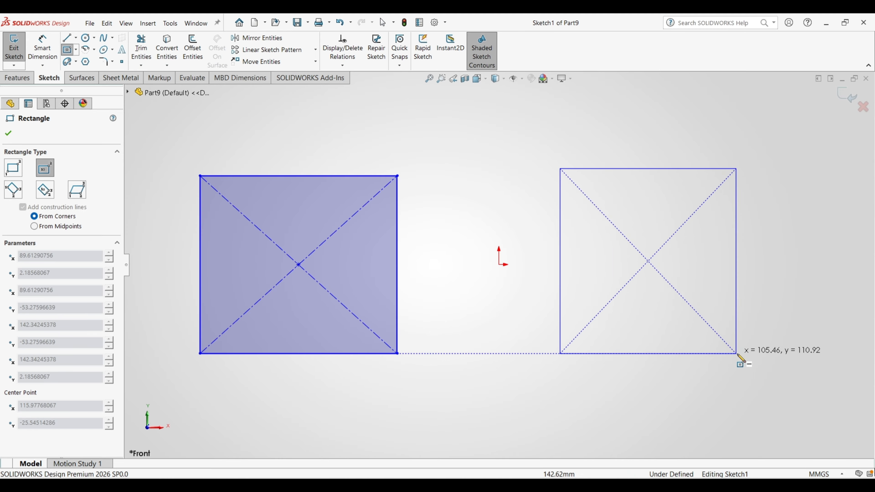
- Finish a second center rectangle about 107 mm tall to the right of the origin, keeping the existing rectangle on the left
{"action": "left_click", "coordinate": [736, 351]}
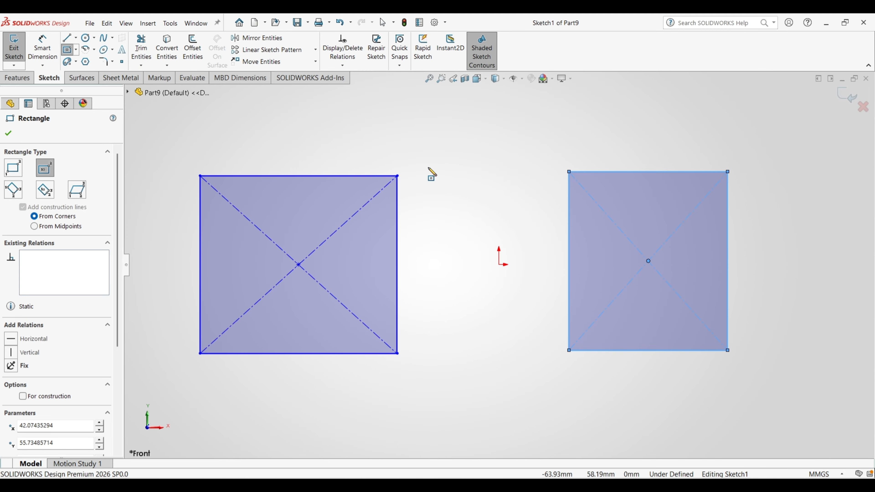
{"action": "left_click", "coordinate": [8, 133]}
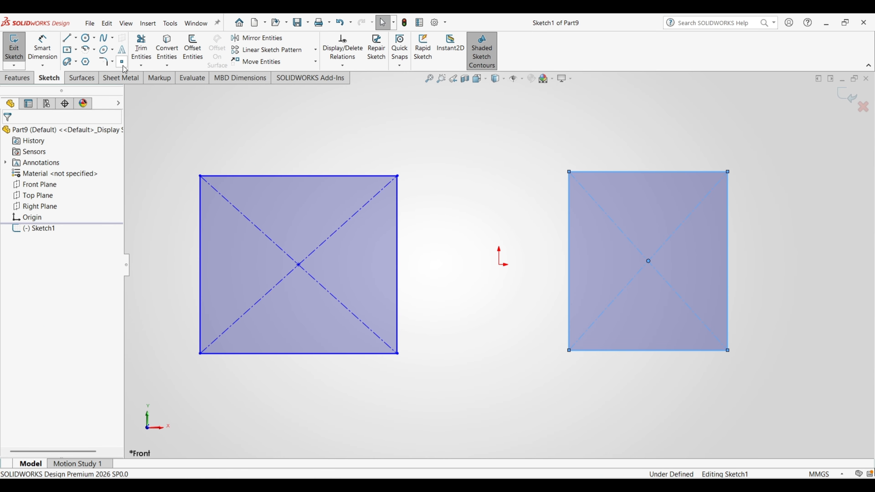
- Round the upper-left corner of the left rectangle with a 20 mm sketch fillet
{"action": "left_click", "coordinate": [113, 62]}
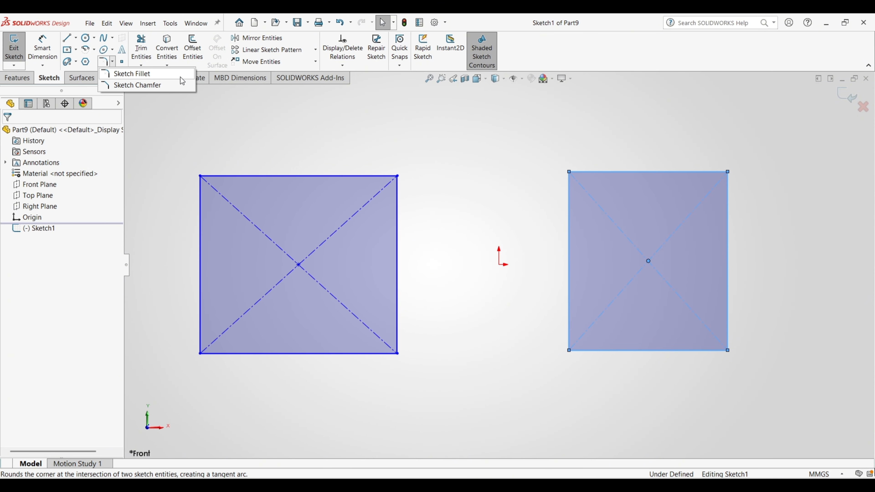
{"action": "left_click", "coordinate": [143, 78]}
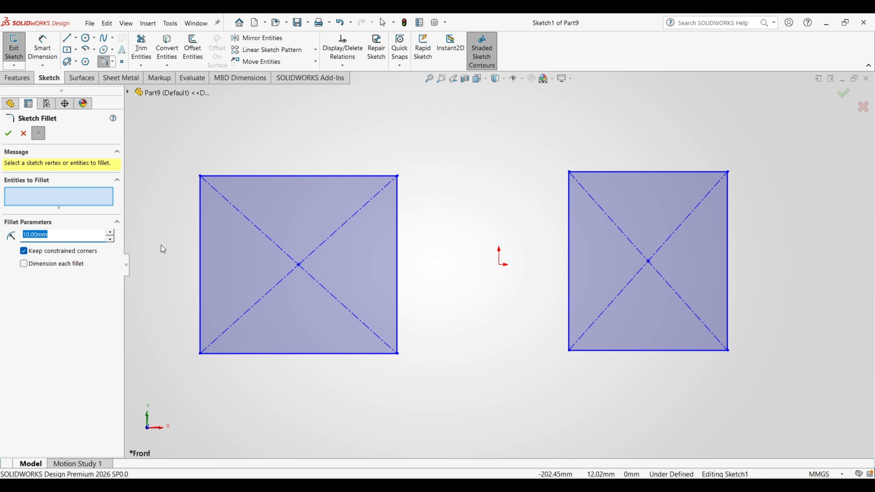
{"action": "type", "text": "20"}
{"action": "left_click", "coordinate": [201, 195]}
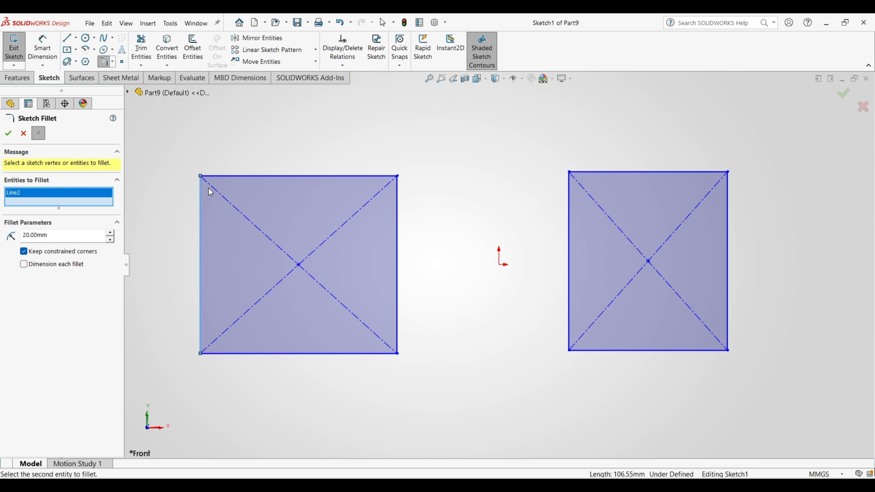
{"action": "left_click", "coordinate": [220, 176]}
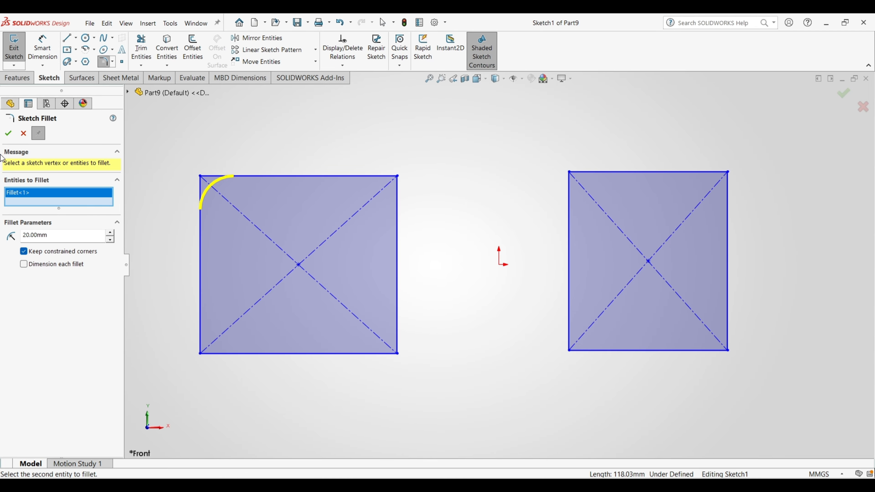
{"action": "left_click", "coordinate": [8, 133]}
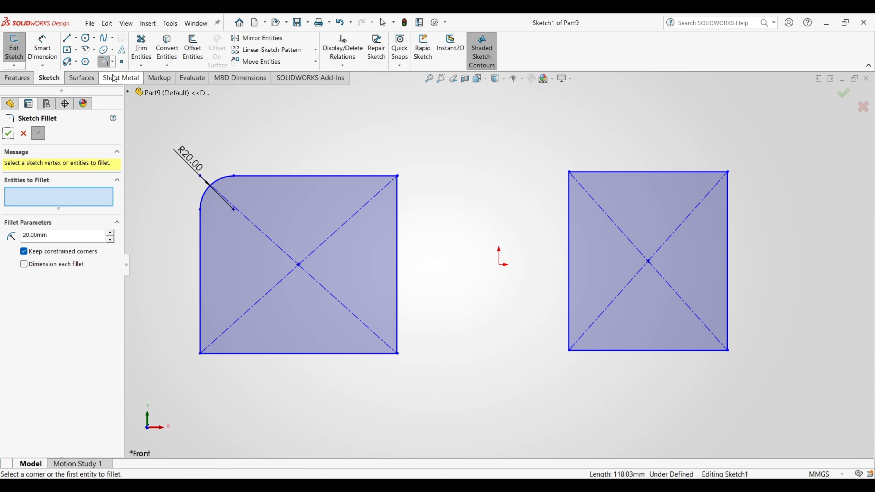
- Round the upper-right corner of the left rectangle with a 40 mm sketch fillet
{"action": "double_click", "coordinate": [38, 235]}
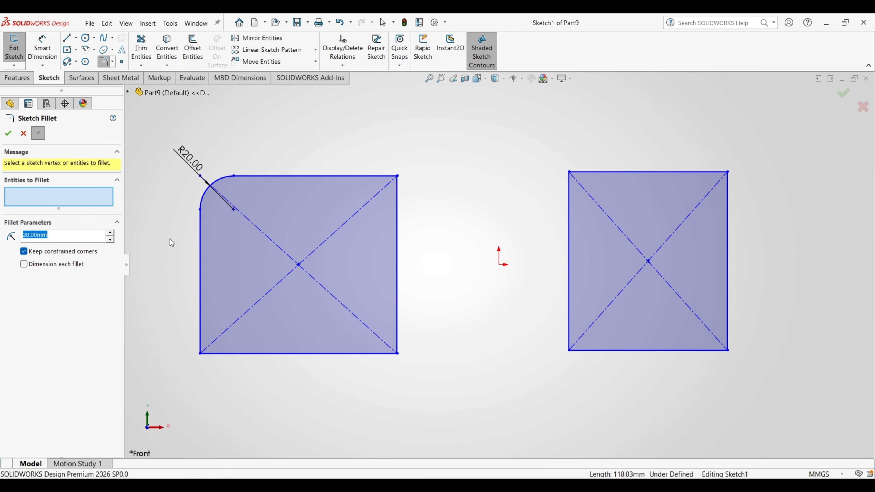
{"action": "type", "text": "20"}
{"action": "left_click", "coordinate": [377, 176]}
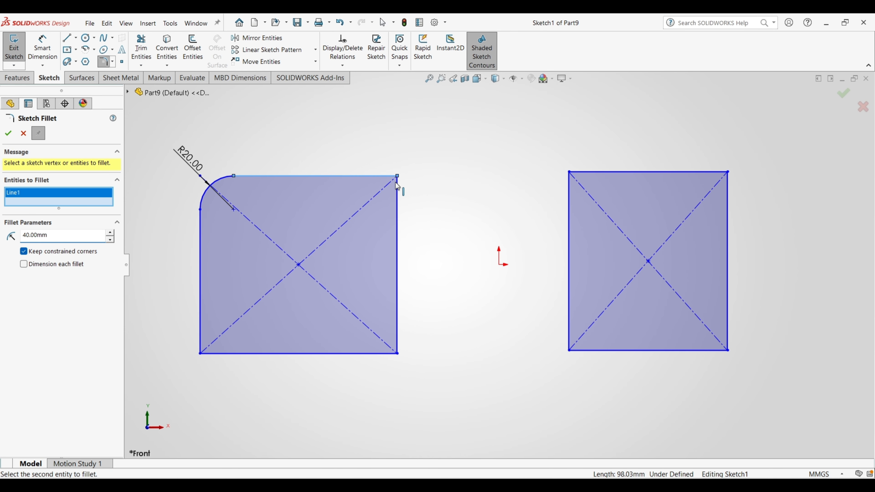
{"action": "left_click", "coordinate": [399, 200]}
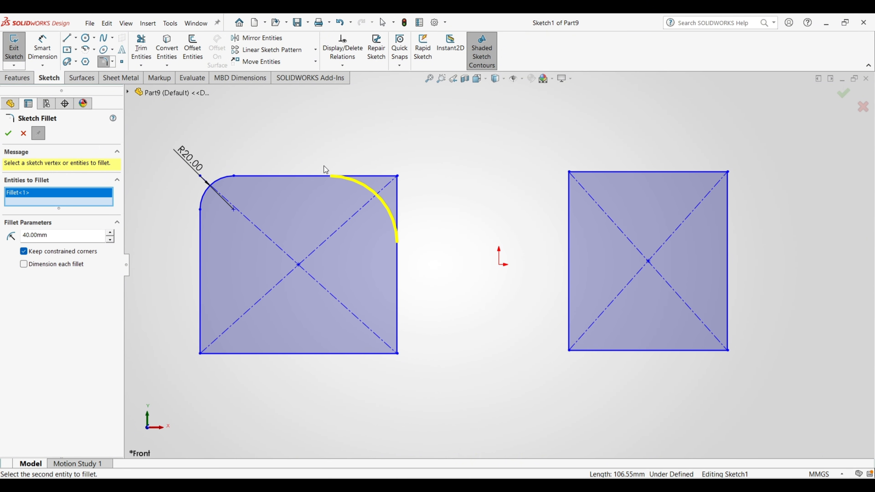
{"action": "left_click", "coordinate": [8, 134]}
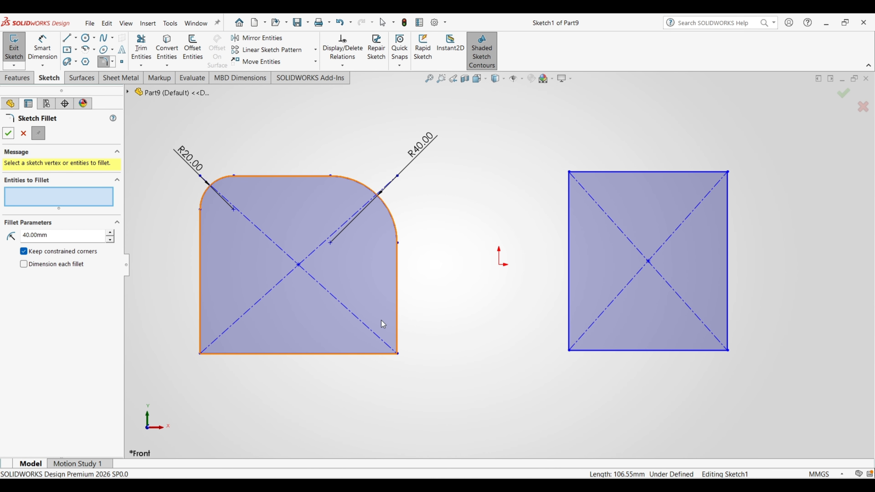
- Round both lower corners of the left rectangle with 30 mm sketch fillets and finish the Sketch Fillet command
{"action": "double_click", "coordinate": [47, 236]}
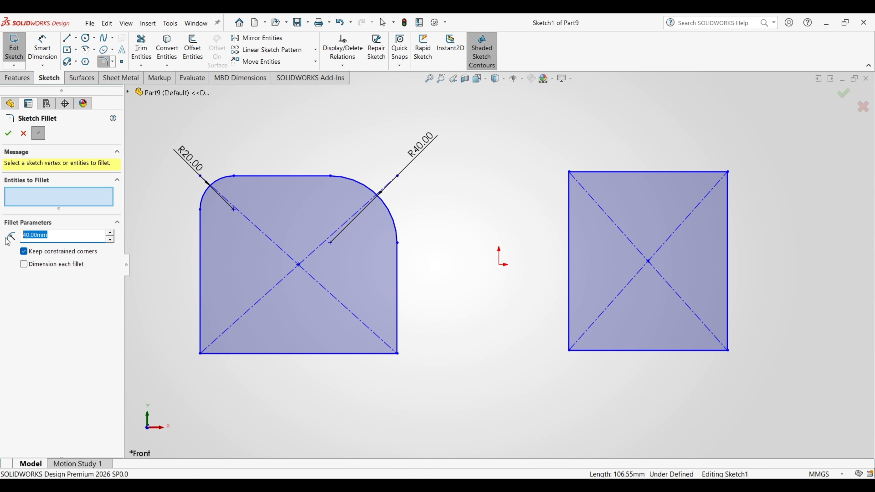
{"action": "type", "text": "10"}
{"action": "key", "text": "Return"}
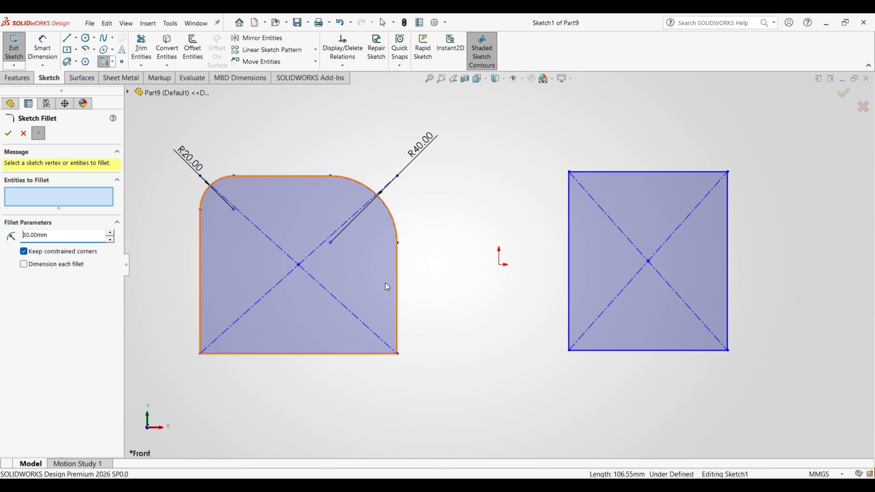
{"action": "left_click", "coordinate": [397, 288]}
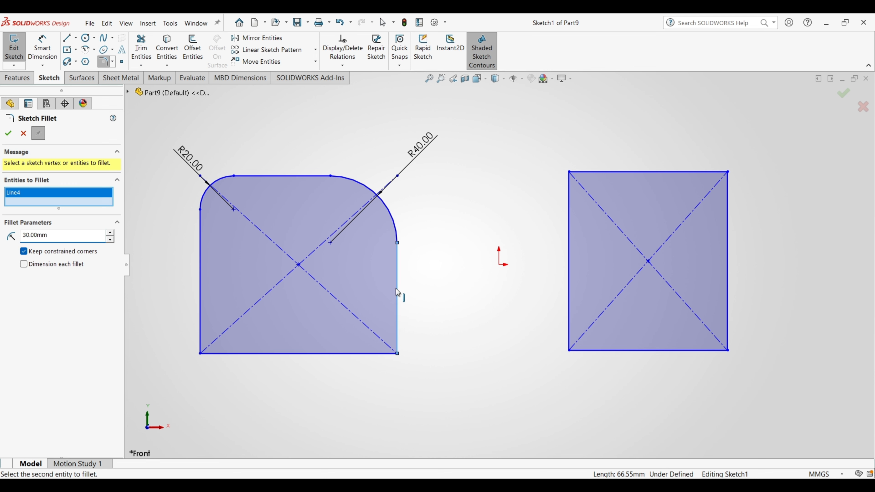
{"action": "left_click", "coordinate": [370, 354]}
{"action": "left_click", "coordinate": [246, 354]}
{"action": "left_click", "coordinate": [244, 354]}
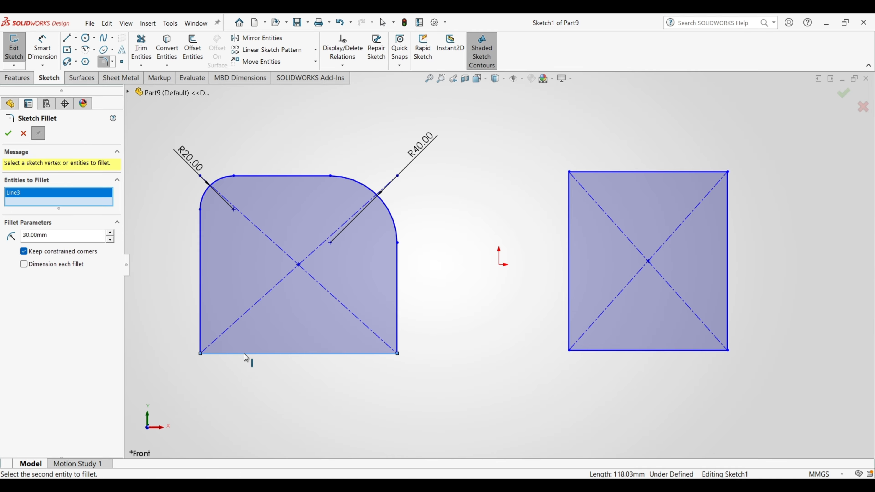
{"action": "left_click", "coordinate": [200, 319]}
{"action": "left_click", "coordinate": [348, 354]}
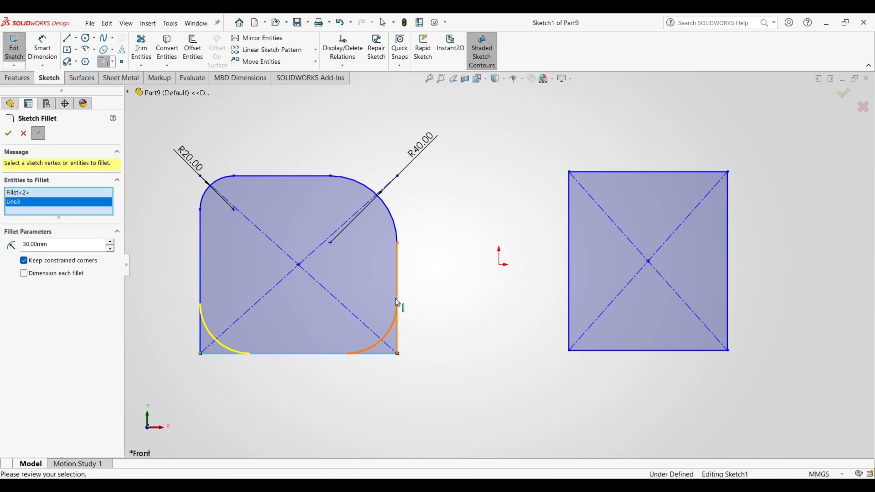
{"action": "left_click", "coordinate": [396, 302]}
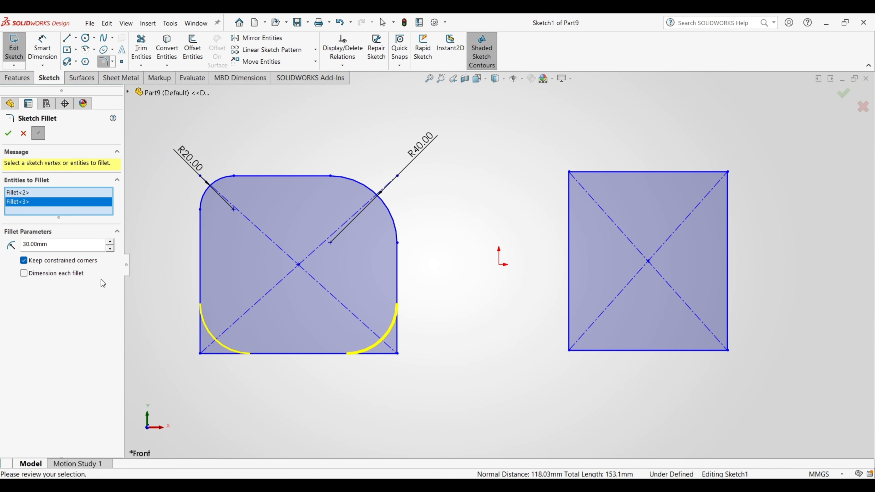
{"action": "left_click", "coordinate": [8, 133]}
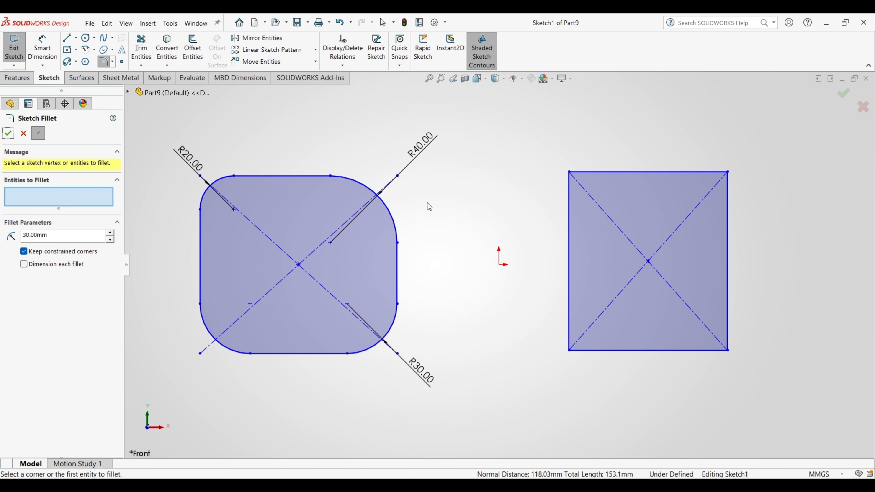
{"action": "left_click", "coordinate": [8, 133]}
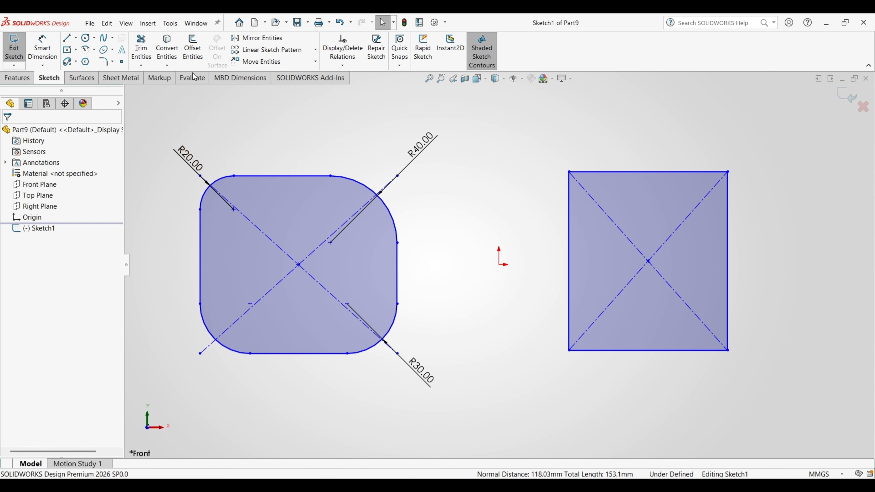
- Start a sketch chamfer defined by angle and distance, and set its distance to 20 mm
{"action": "left_click", "coordinate": [112, 61]}
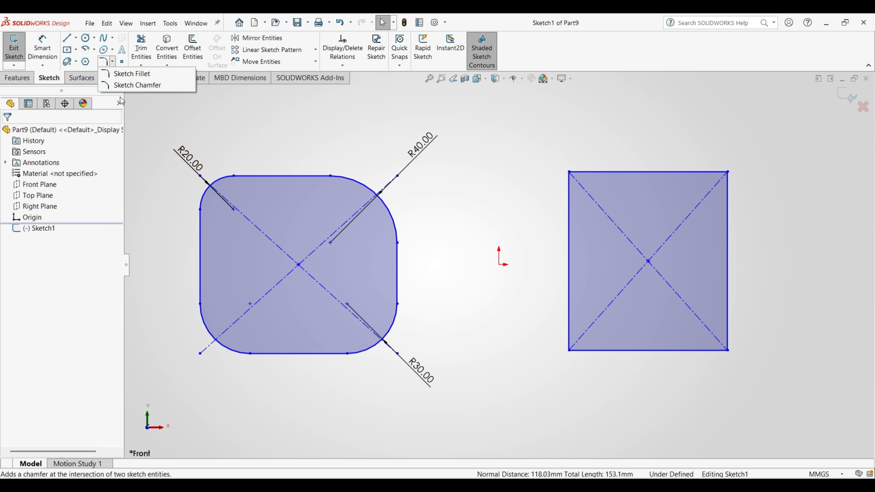
{"action": "left_click", "coordinate": [157, 86]}
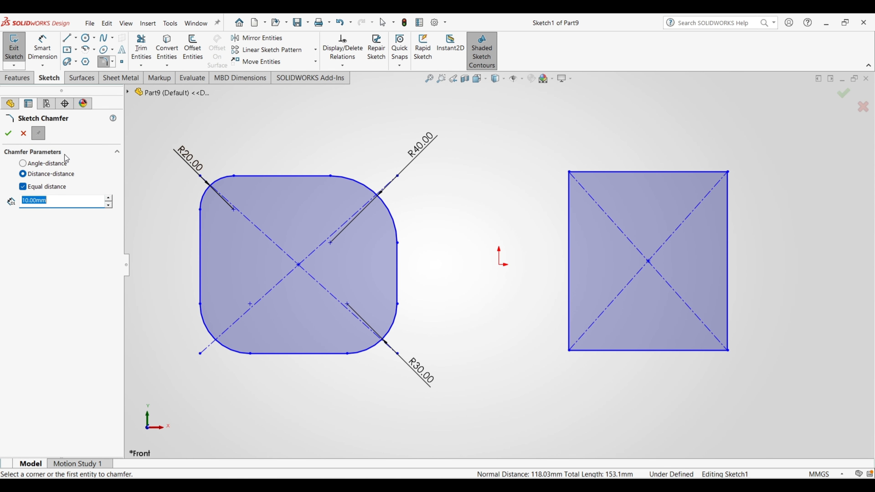
{"action": "left_click", "coordinate": [57, 164]}
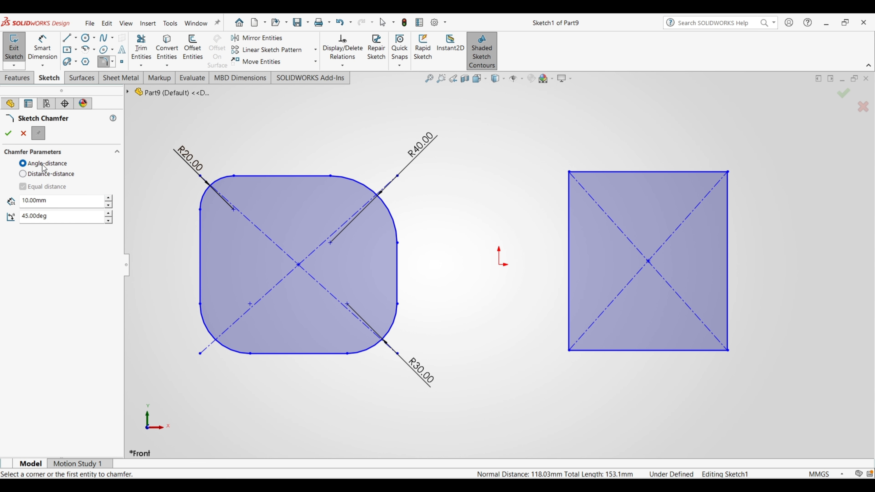
{"action": "left_click", "coordinate": [58, 201]}
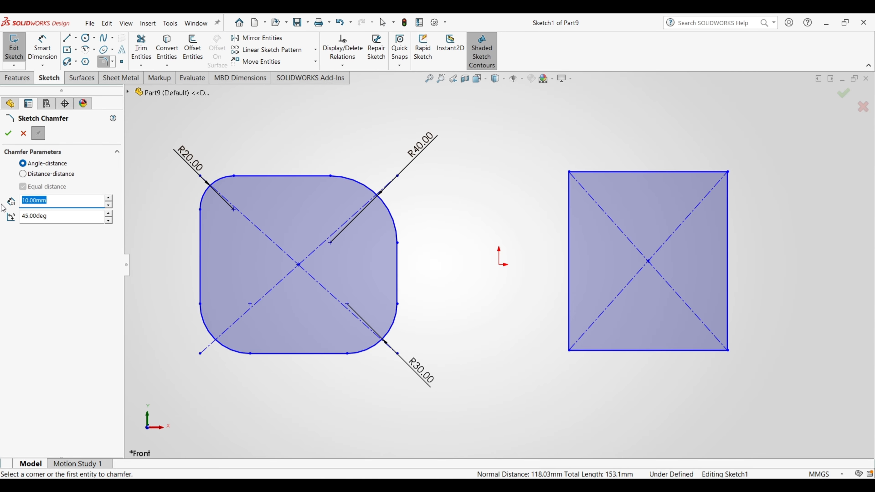
{"action": "left_click_drag", "start_coordinate": [56, 217], "coordinate": [20, 221]}
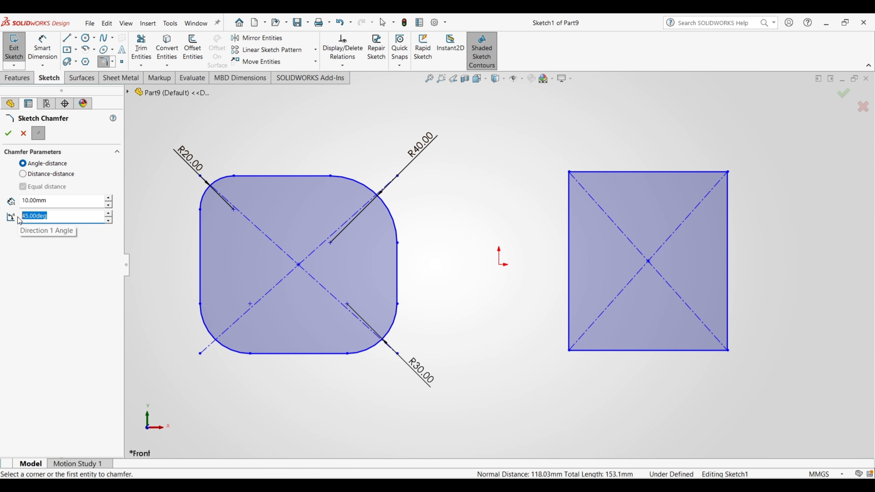
{"action": "left_click_drag", "start_coordinate": [58, 200], "coordinate": [3, 201]}
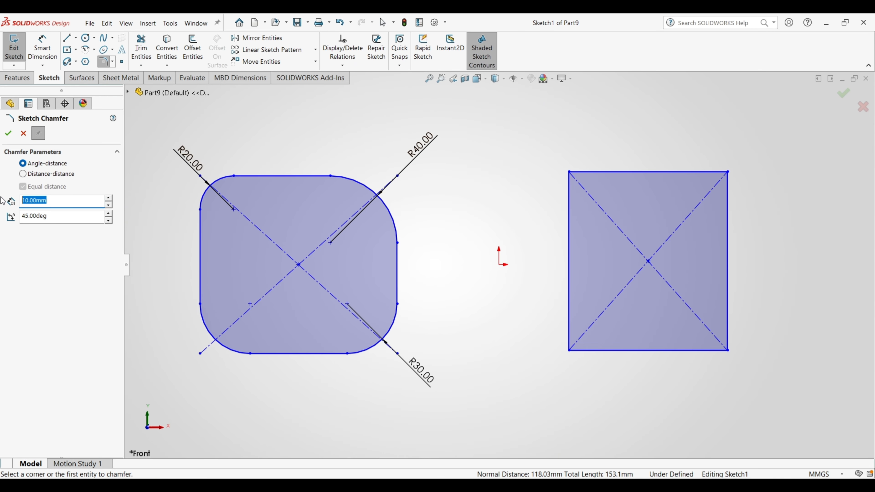
{"action": "type", "text": "20"}
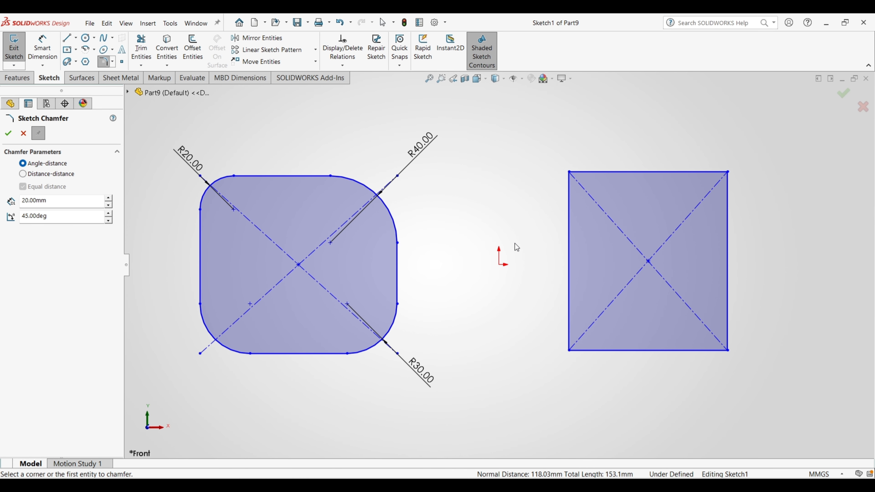
- Try a 20 mm by 45° chamfer on the right rectangle's upper-left corner, selecting the vertical edge first, and undo it
{"action": "left_click", "coordinate": [569, 211]}
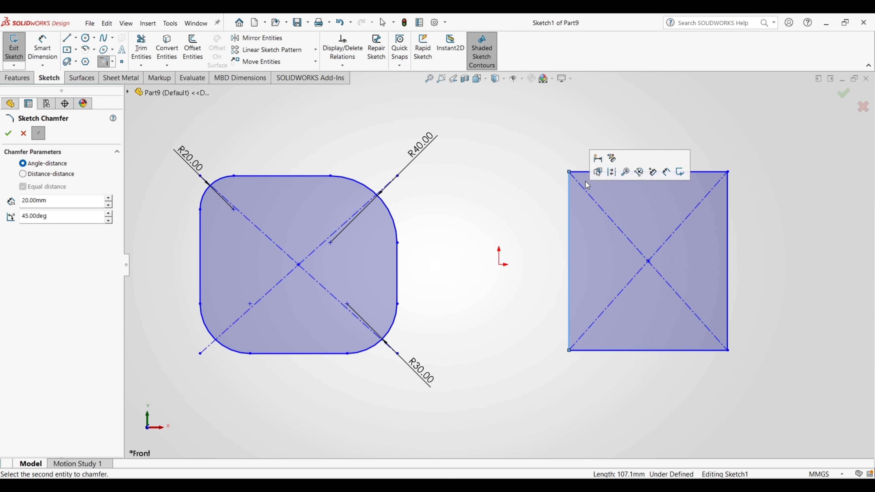
{"action": "left_click", "coordinate": [584, 172]}
{"action": "scroll", "coordinate": [573, 193], "scroll_direction": "up", "scroll_amount": 3}
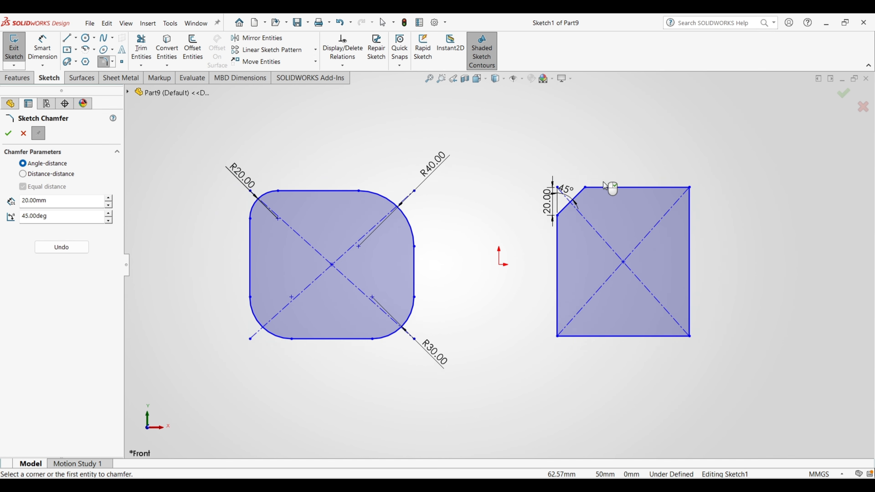
{"action": "scroll", "coordinate": [566, 213], "scroll_direction": "down", "scroll_amount": 8}
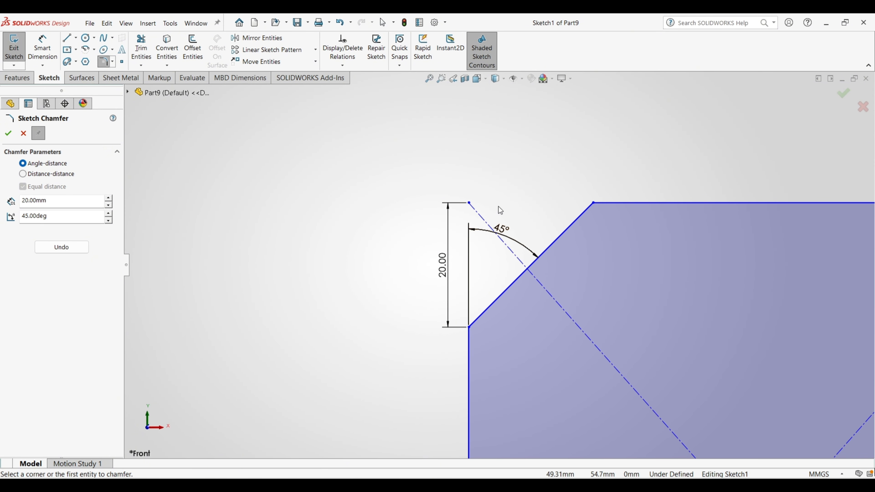
{"action": "left_click", "coordinate": [64, 246]}
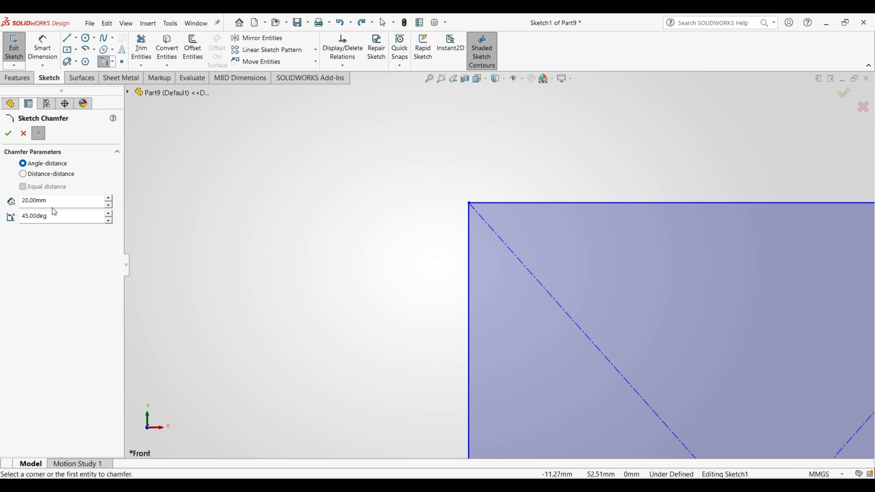
- Try the same 20 mm by 45° chamfer with the horizontal edge selected first, and undo it
{"action": "left_click", "coordinate": [577, 203]}
{"action": "left_click", "coordinate": [468, 278]}
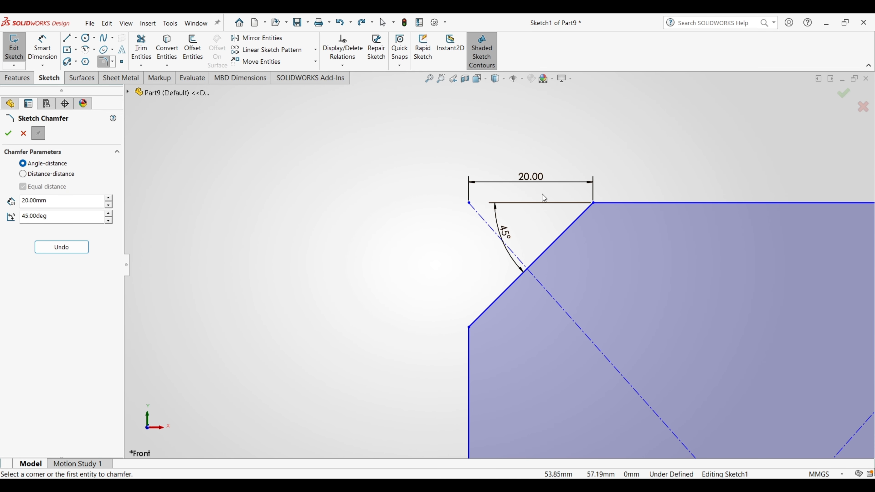
{"action": "left_click", "coordinate": [76, 248]}
- Chamfer the right rectangle's upper-left corner at a 60° angle and 20 mm distance, selecting the horizontal edge before the vertical one
{"action": "left_click", "coordinate": [28, 214]}
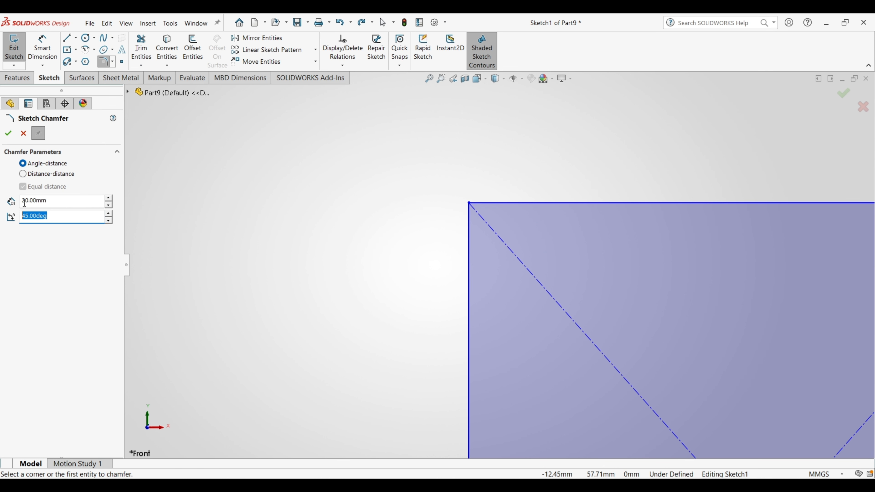
{"action": "type", "text": "60"}
{"action": "key", "text": "Return"}
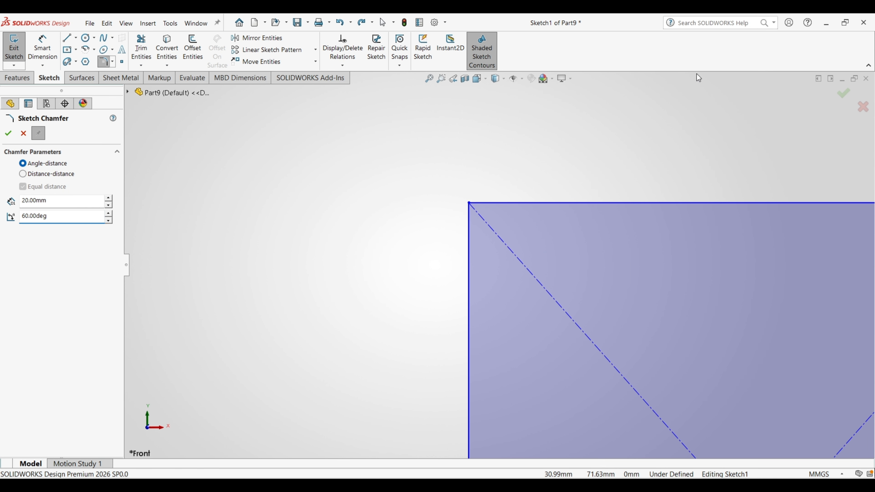
{"action": "left_click", "coordinate": [545, 203]}
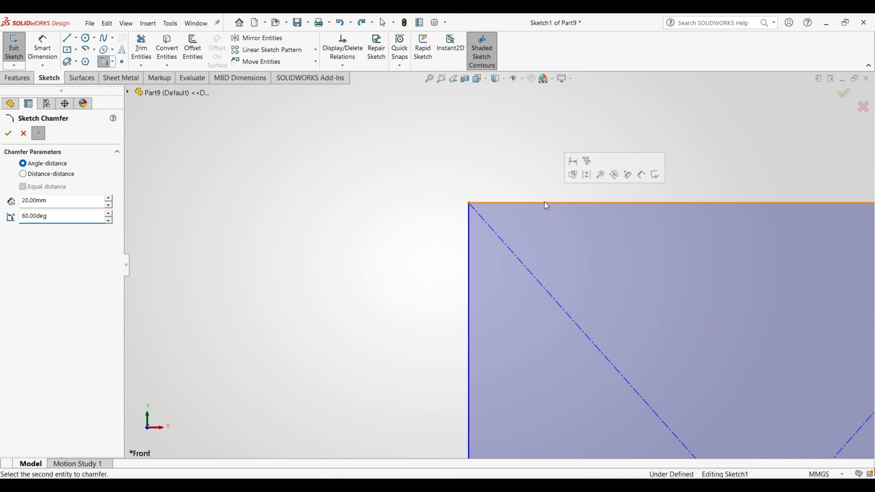
{"action": "left_click", "coordinate": [469, 283]}
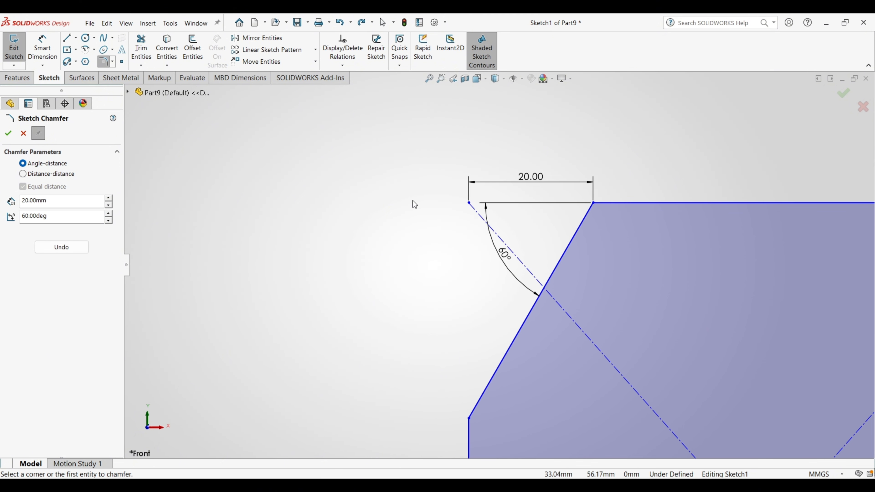
- Chamfer the right rectangle's upper-right corner by distance-distance with unequal values: 20 mm on the horizontal edge and 30 mm on the vertical edge
{"action": "scroll", "coordinate": [417, 207], "scroll_direction": "up", "scroll_amount": 5}
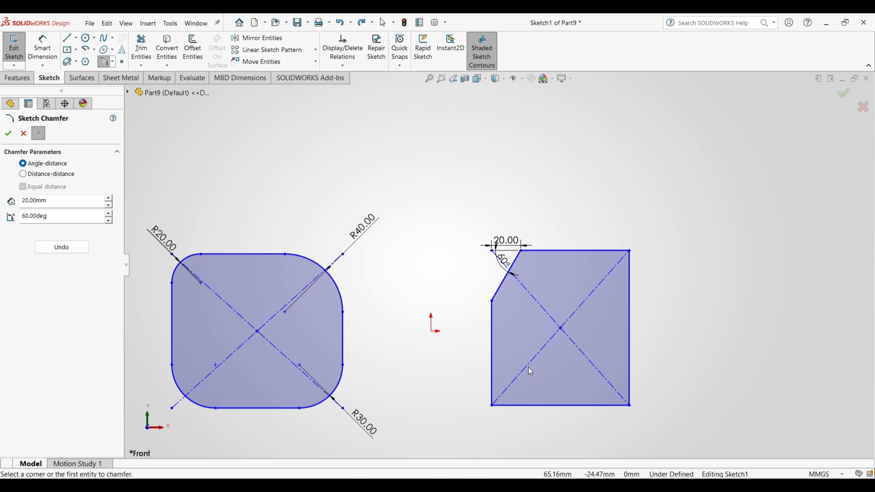
{"action": "scroll", "coordinate": [582, 393], "scroll_direction": "down", "scroll_amount": 2}
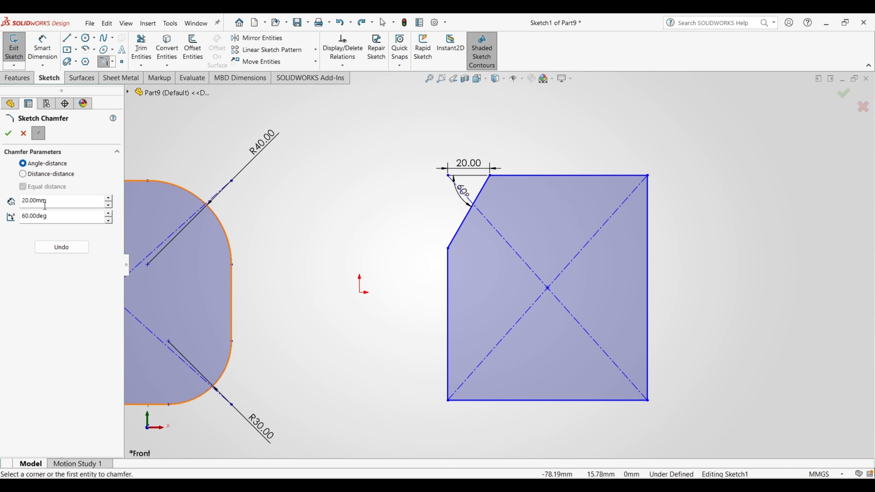
{"action": "left_click", "coordinate": [23, 174]}
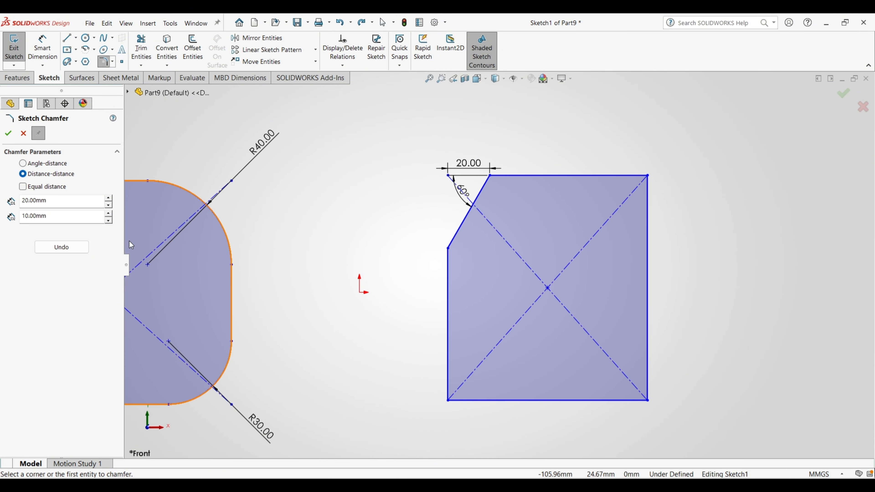
{"action": "double_click", "coordinate": [71, 201]}
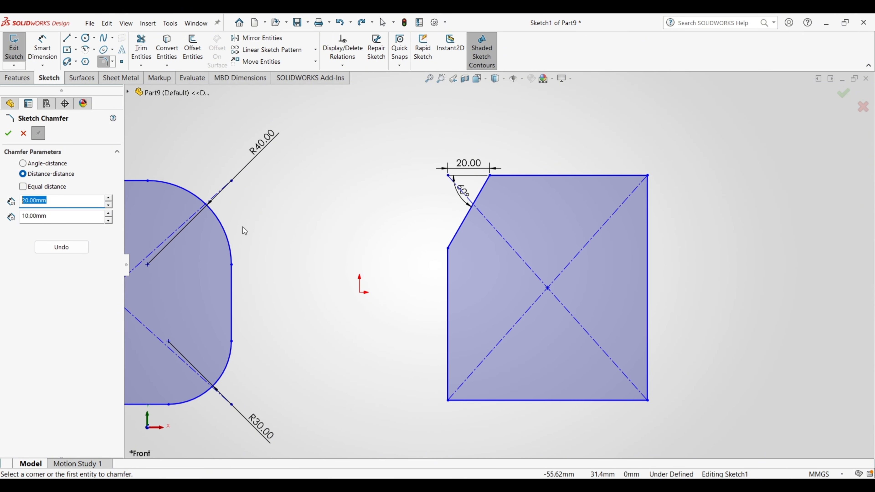
{"action": "type", "text": "2"}
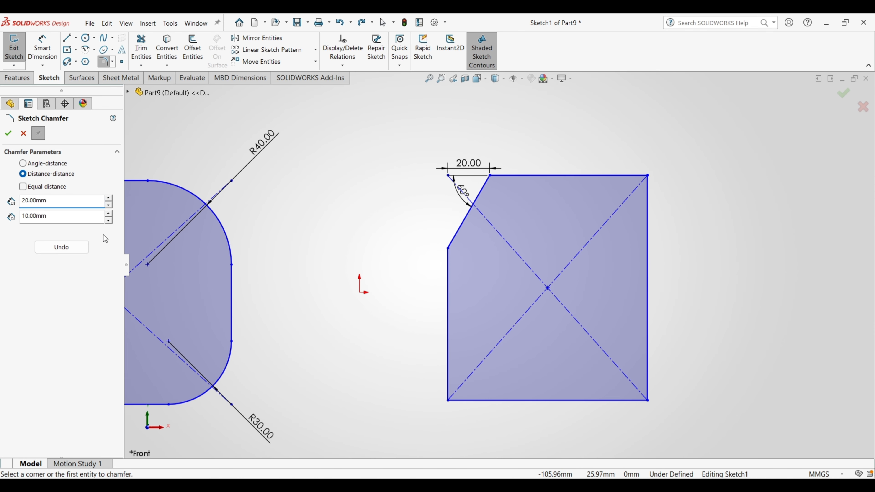
{"action": "double_click", "coordinate": [62, 216]}
{"action": "type", "text": "3.0"}
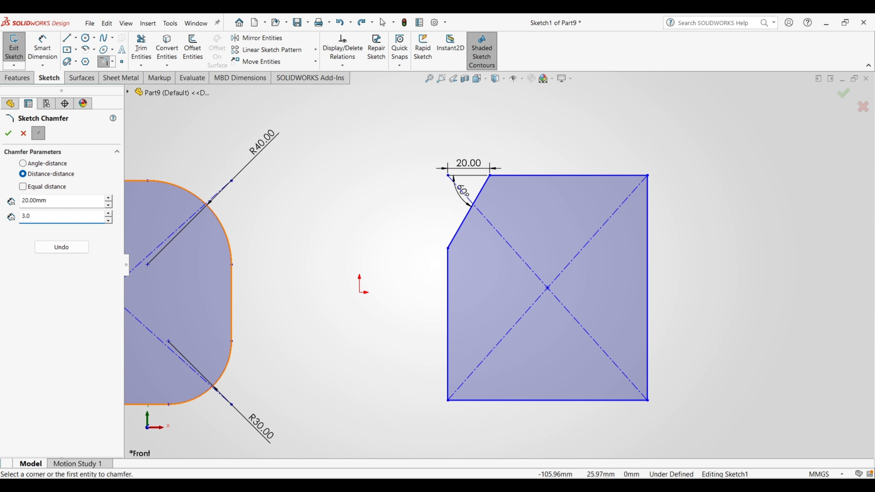
{"action": "key", "text": "Return"}
{"action": "left_click", "coordinate": [573, 175]}
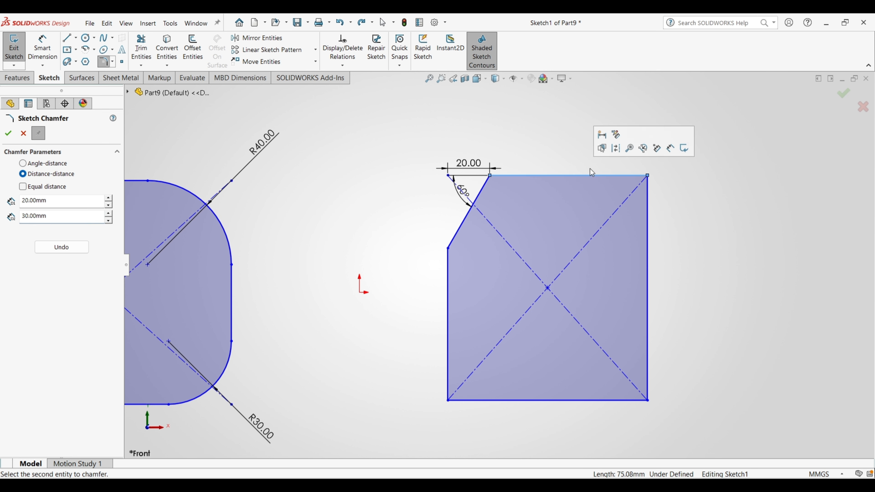
{"action": "left_click", "coordinate": [647, 196]}
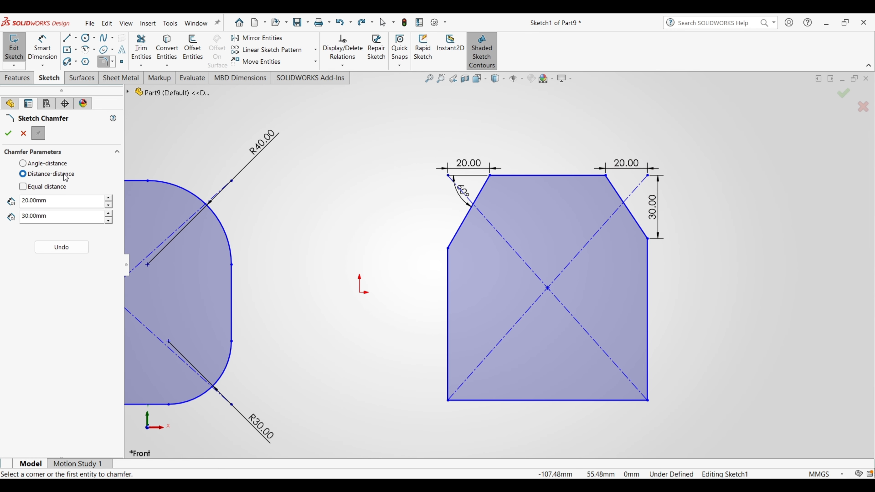
- Chamfer the right rectangle's lower-right corner with an equal distance of 20 mm on both edges
{"action": "left_click", "coordinate": [46, 187]}
{"action": "double_click", "coordinate": [58, 202]}
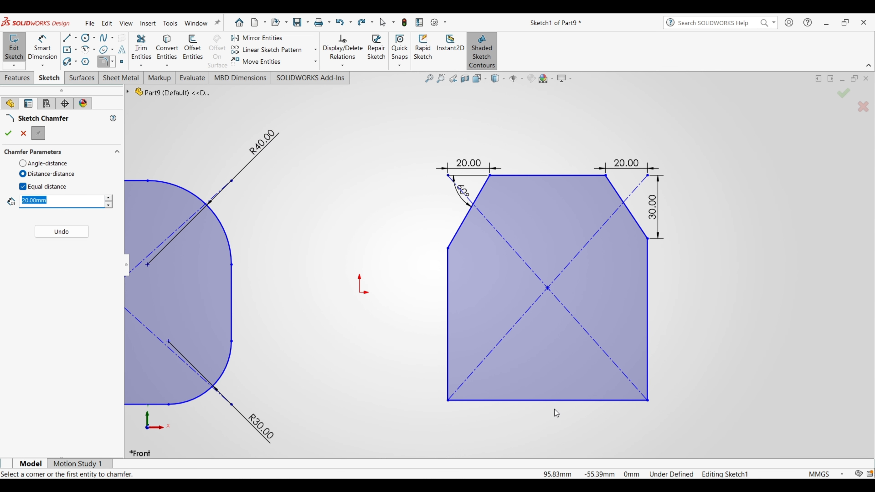
{"action": "left_click", "coordinate": [648, 355]}
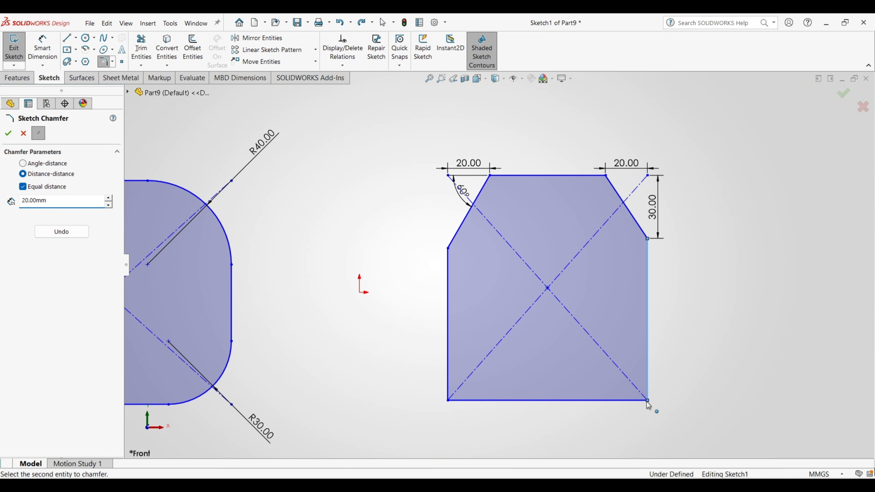
{"action": "left_click", "coordinate": [616, 401]}
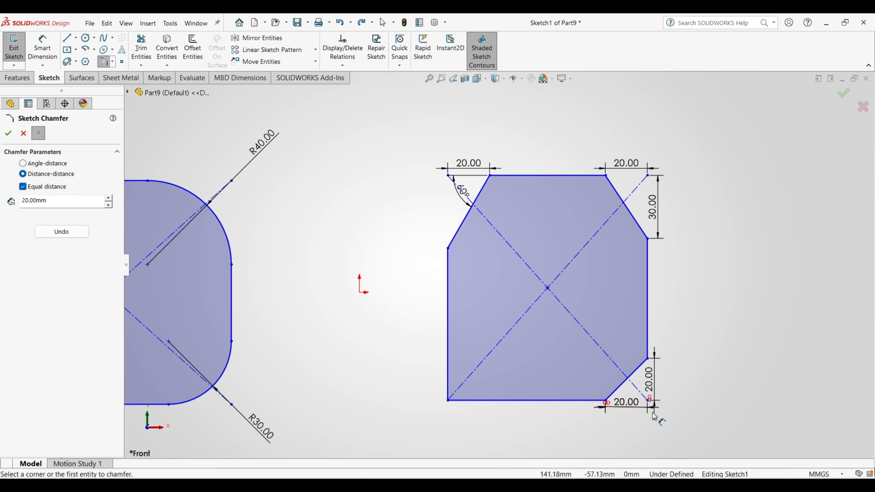
- Chamfer the right rectangle's lower-left corner with an equal distance of 30 mm and finish the sketch chamfer command
{"action": "double_click", "coordinate": [52, 202]}
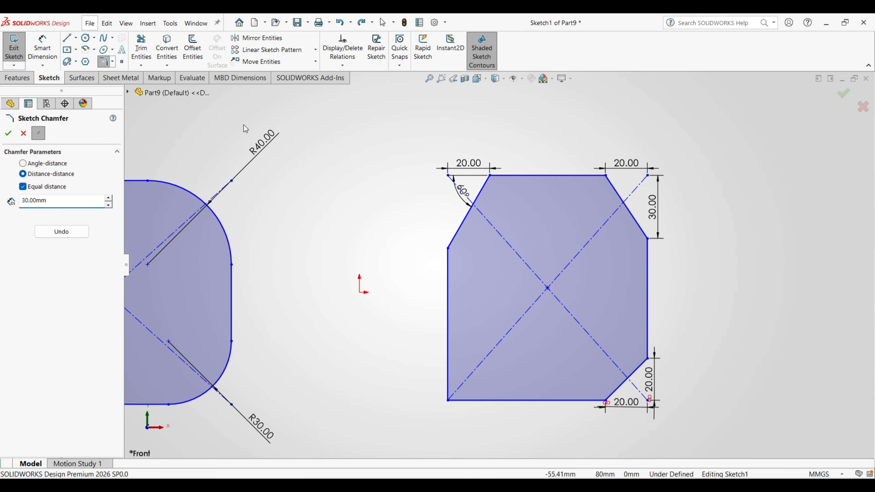
{"action": "left_click", "coordinate": [481, 400]}
{"action": "left_click", "coordinate": [449, 366]}
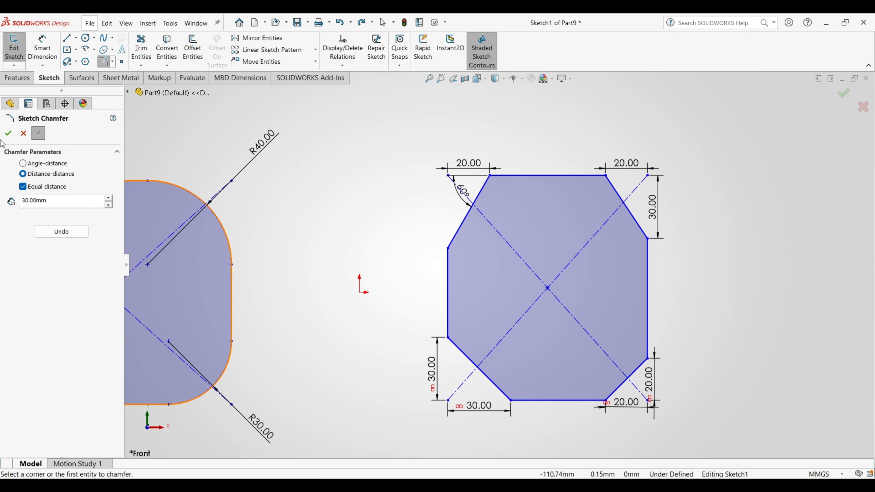
{"action": "left_click", "coordinate": [8, 133]}
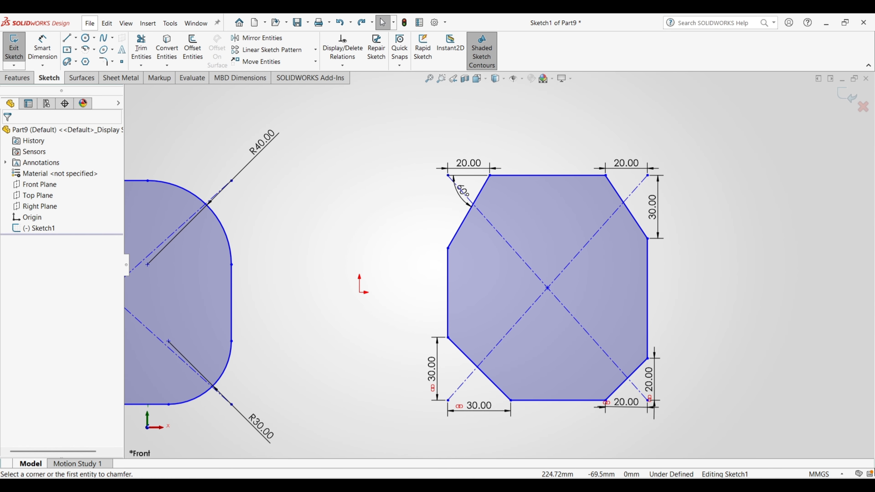
- Delete both rectangles with all their fillets, chamfers and dimensions from the sketch
{"action": "scroll", "coordinate": [667, 449], "scroll_direction": "down", "scroll_amount": 2}
{"action": "scroll", "coordinate": [715, 437], "scroll_direction": "up", "scroll_amount": 5}
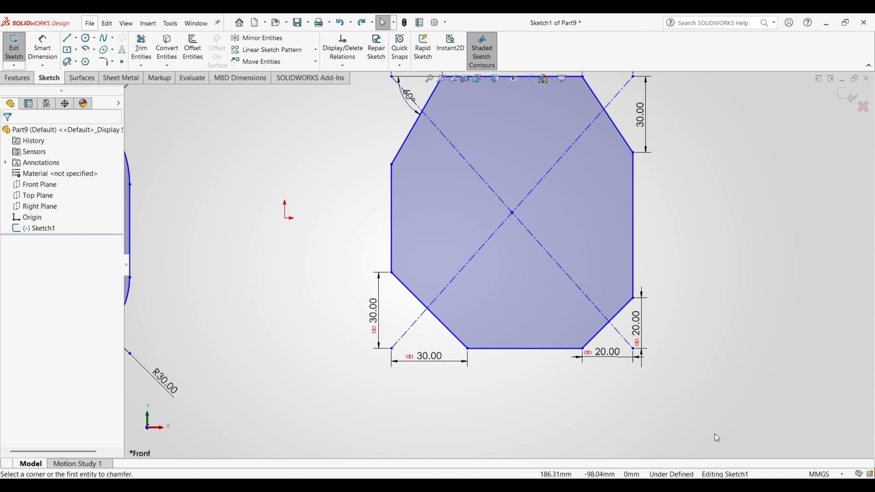
{"action": "key", "text": "z"}
{"action": "mouse_move", "coordinate": [205, 139]}
{"action": "left_mouse_down"}
{"action": "mouse_move", "coordinate": [602, 371]}
{"action": "mouse_move", "coordinate": [611, 368]}
{"action": "left_mouse_up"}
{"action": "key", "text": "Delete"}
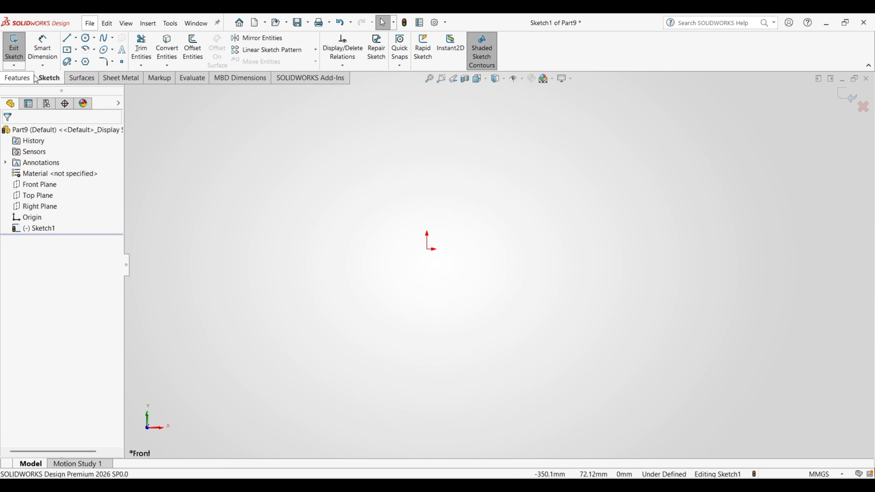
- Place five separate sketch points above the origin, four around a middle one, and leave the Point tool
{"action": "left_click", "coordinate": [123, 63]}
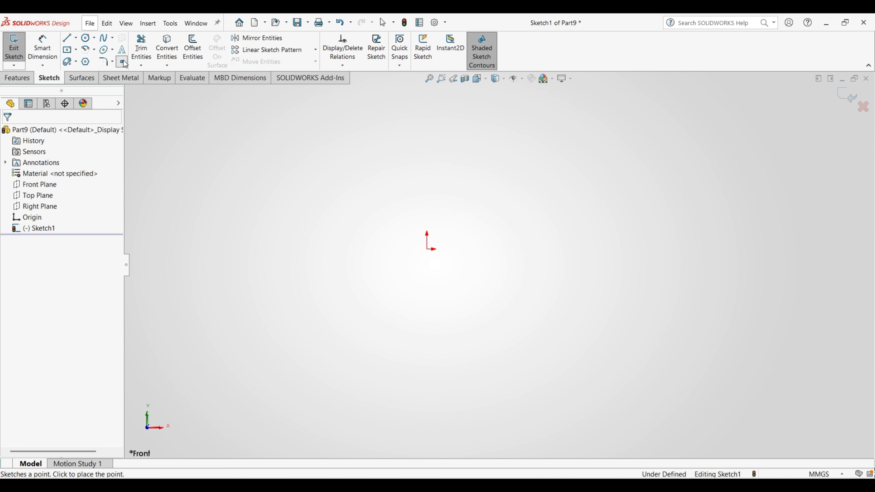
{"action": "left_click", "coordinate": [424, 163]}
{"action": "left_click", "coordinate": [489, 163]}
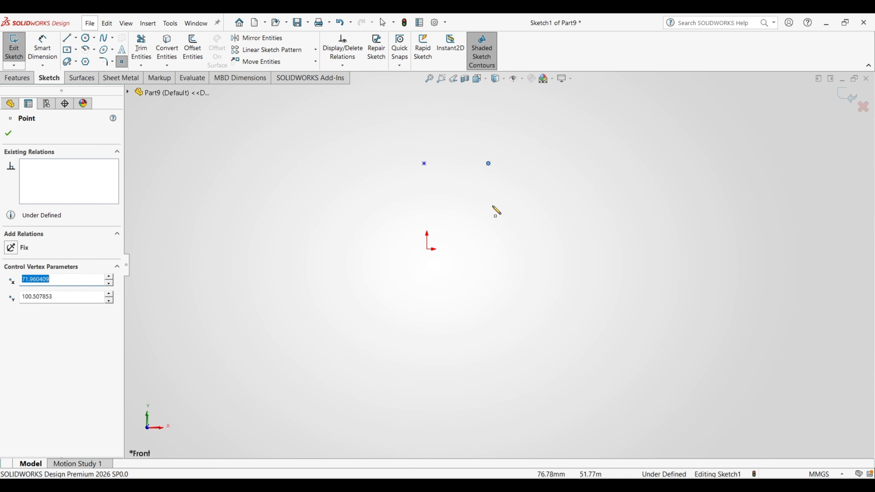
{"action": "left_click", "coordinate": [437, 207]}
{"action": "left_click", "coordinate": [466, 187]}
{"action": "right_click", "coordinate": [472, 222]}
{"action": "left_click", "coordinate": [492, 231]}
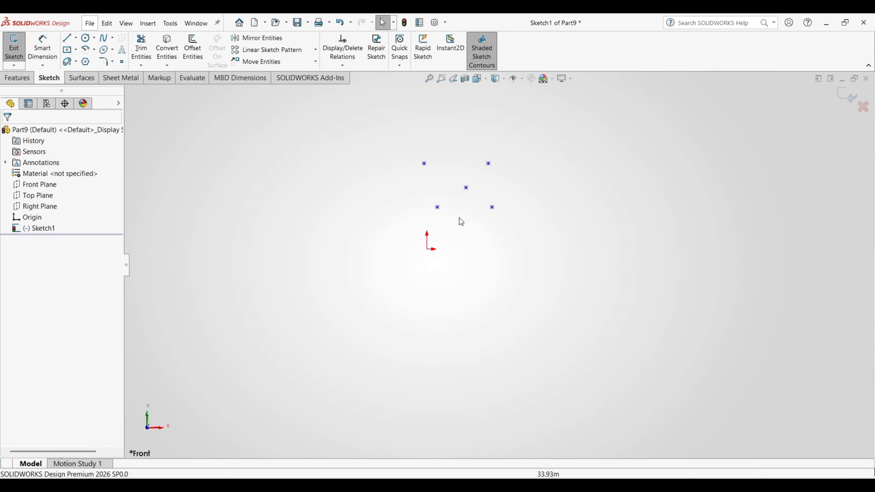
- Dimension the horizontal distance from the origin to the middle sketch point as 50 mm
{"action": "left_click", "coordinate": [43, 48]}
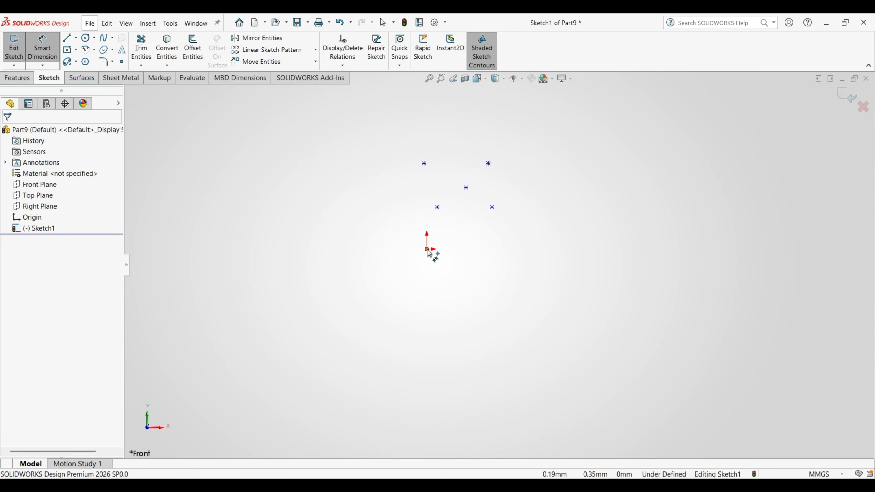
{"action": "left_click", "coordinate": [427, 249]}
{"action": "left_click", "coordinate": [466, 187]}
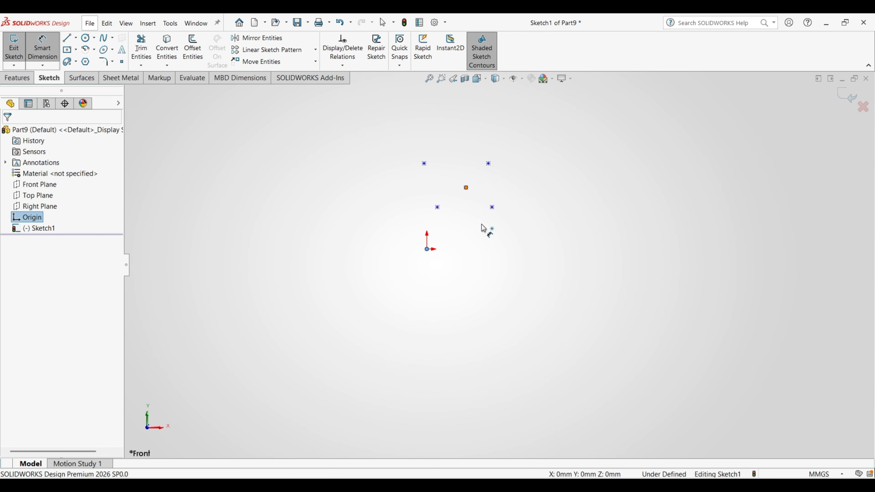
{"action": "left_click", "coordinate": [439, 292]}
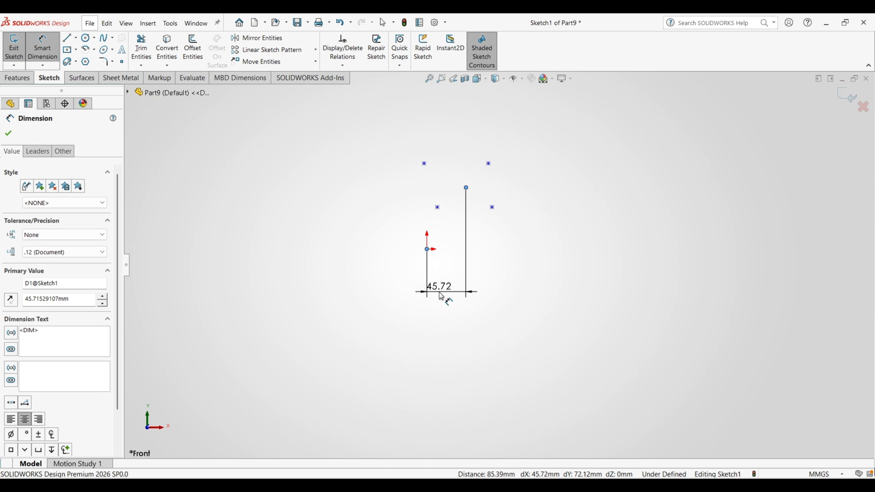
{"action": "type", "text": "50"}
{"action": "key", "text": "Return"}
- Dimension the vertical distance from the origin to the middle sketch point as 80 mm and close the dimension
{"action": "left_click", "coordinate": [427, 249]}
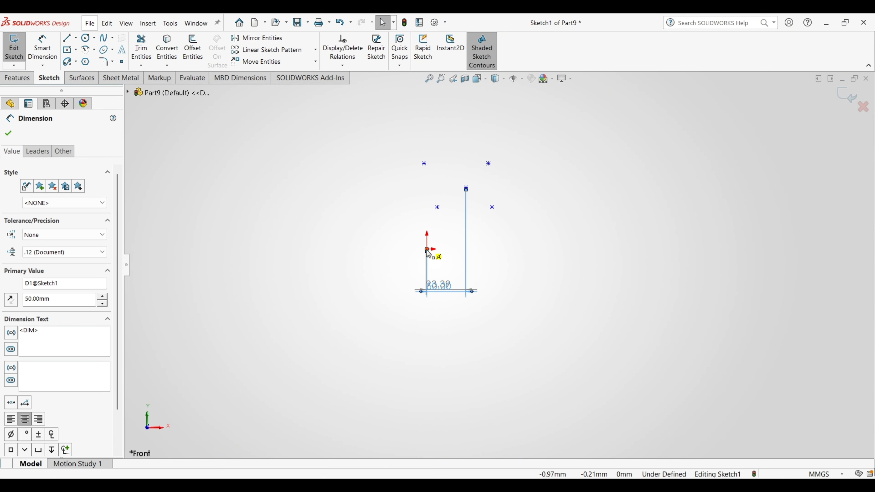
{"action": "left_click", "coordinate": [466, 187]}
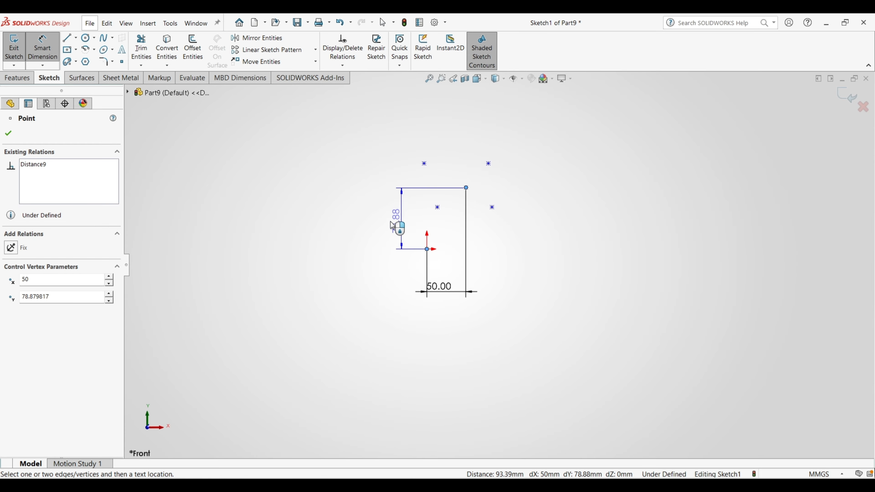
{"action": "left_click", "coordinate": [390, 221]}
{"action": "type", "text": "80"}
{"action": "key", "text": "Return"}
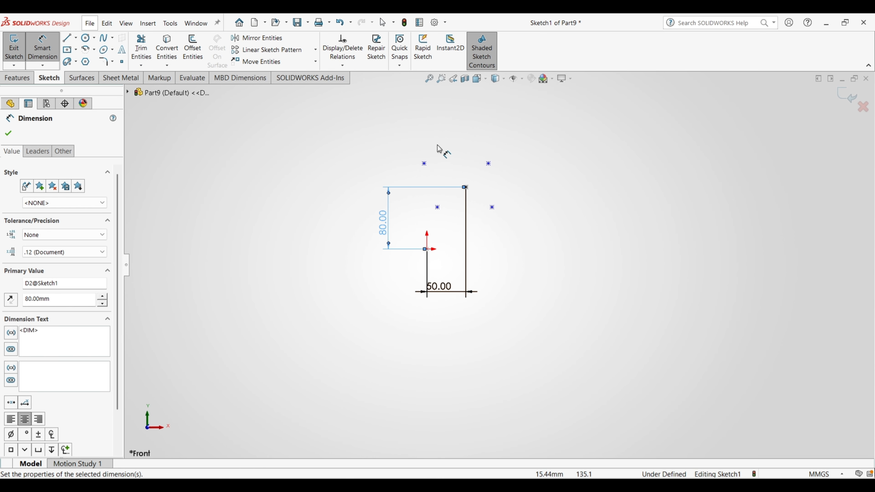
{"action": "left_click", "coordinate": [10, 136]}
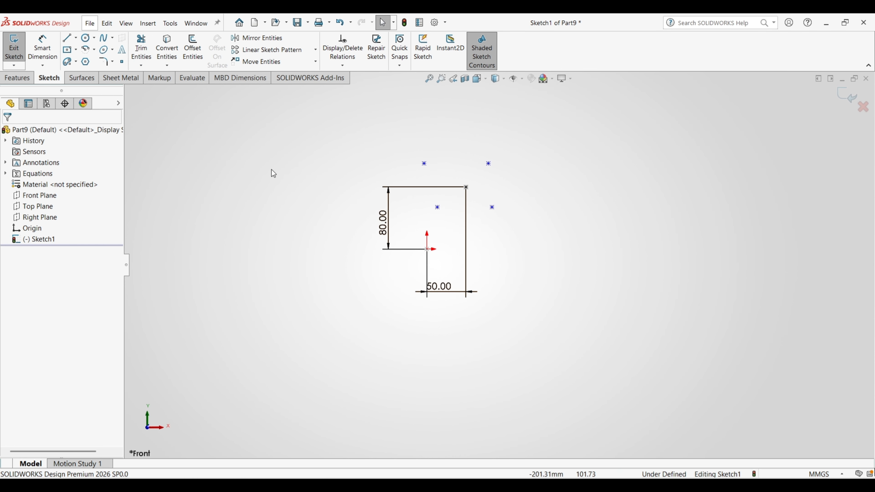